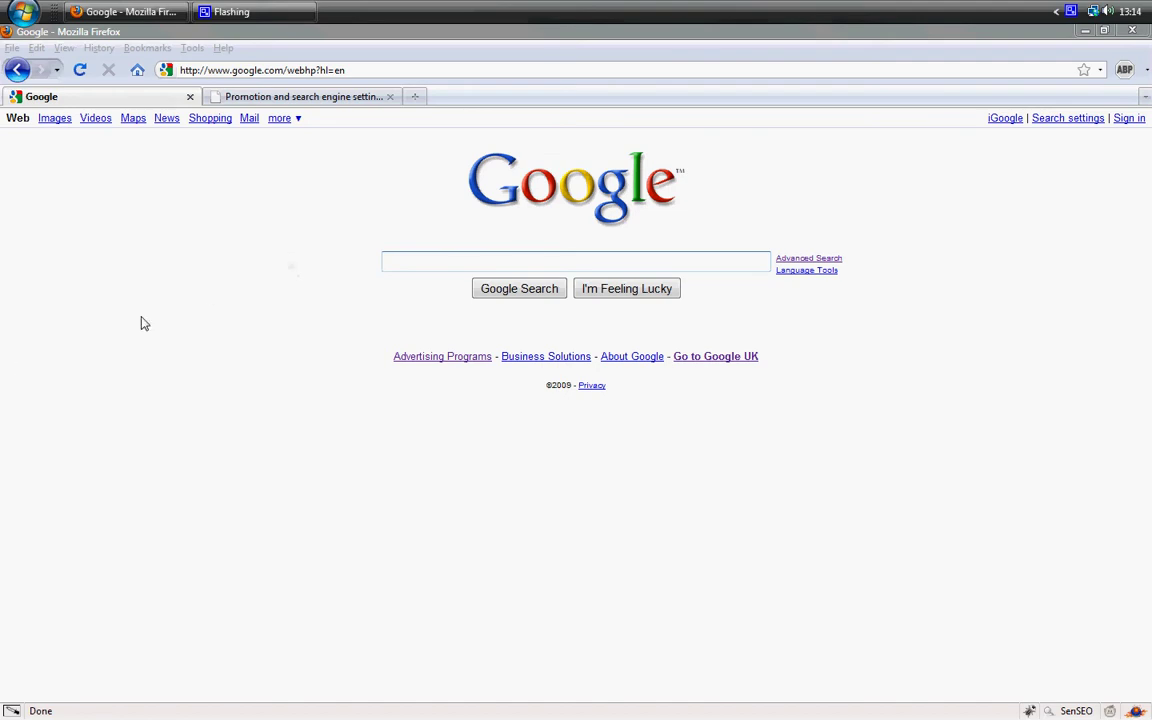
Search Google for 'friends dvd' and open the shopping results listing Friends DVDs with prices.
left_click(446, 262)
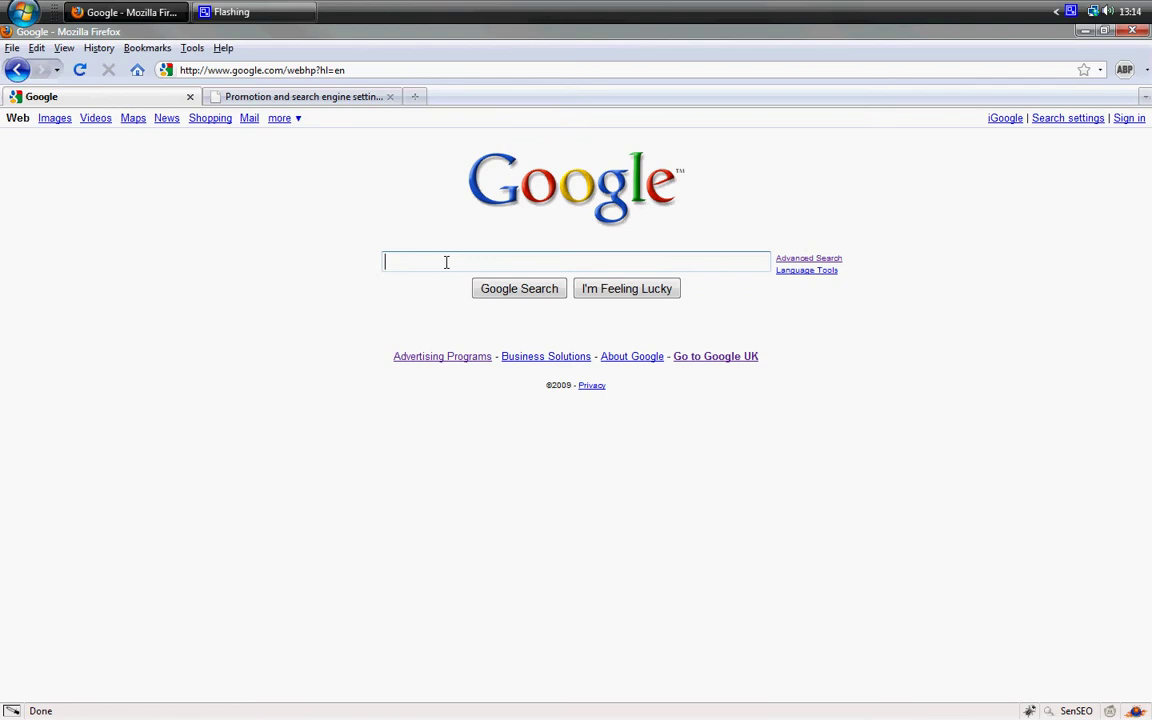
type("frie")
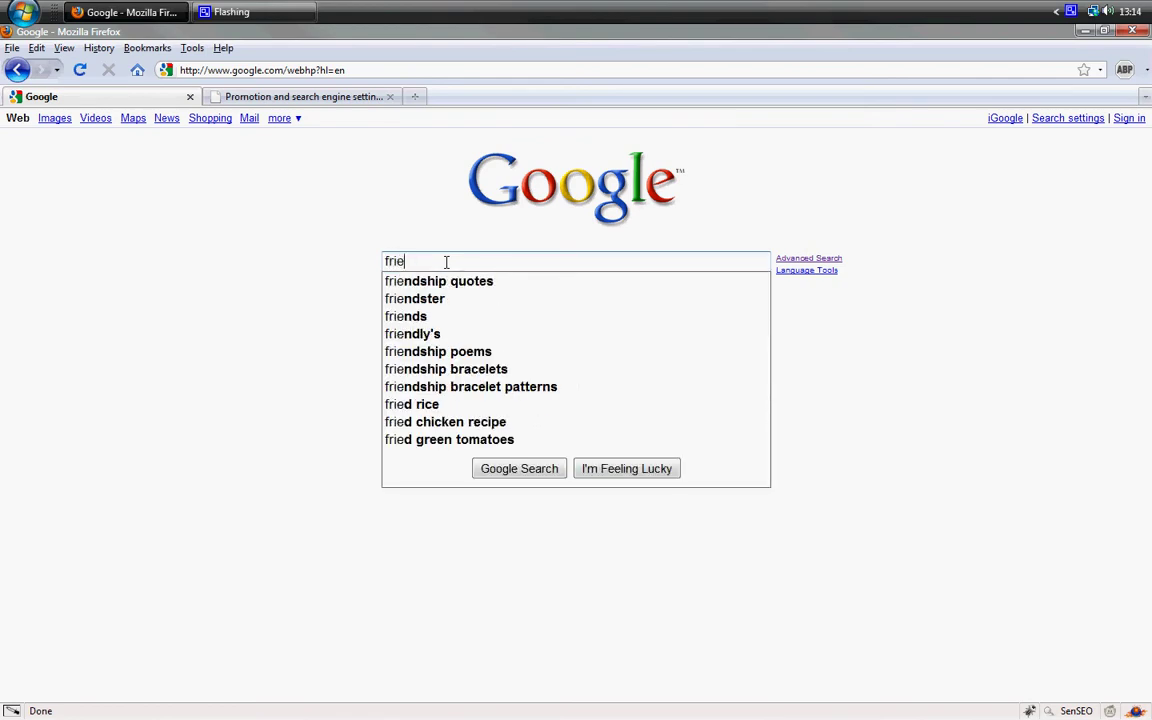
type("nd dvd")
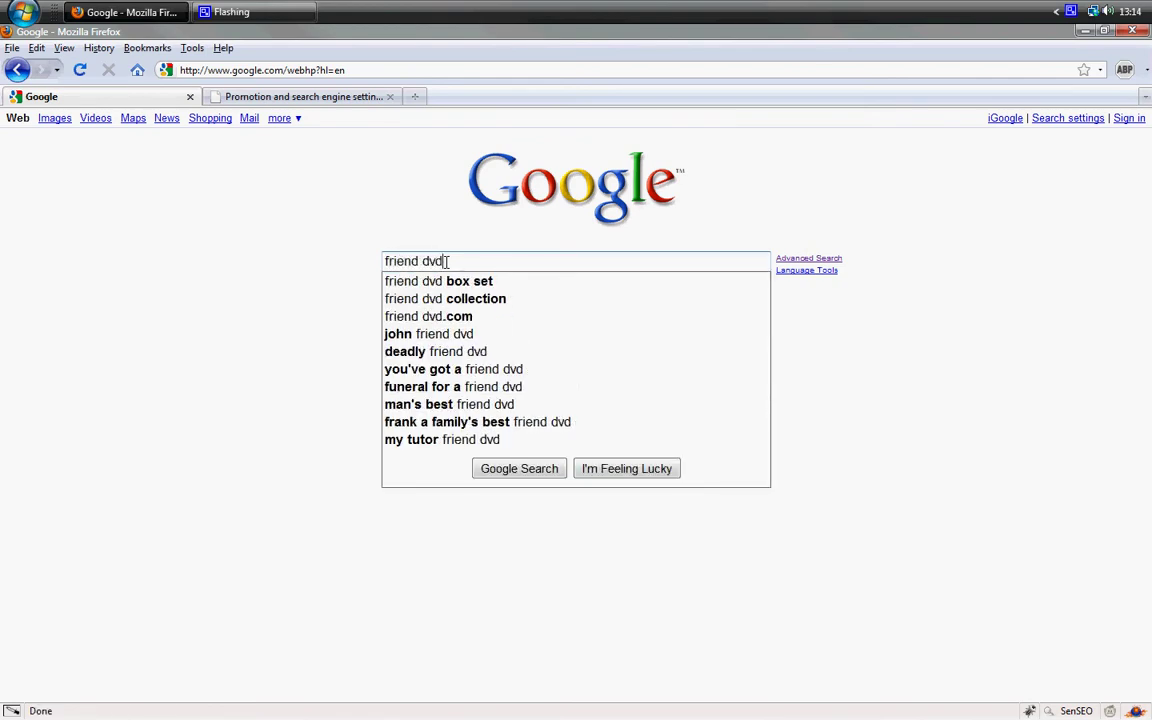
type("s")
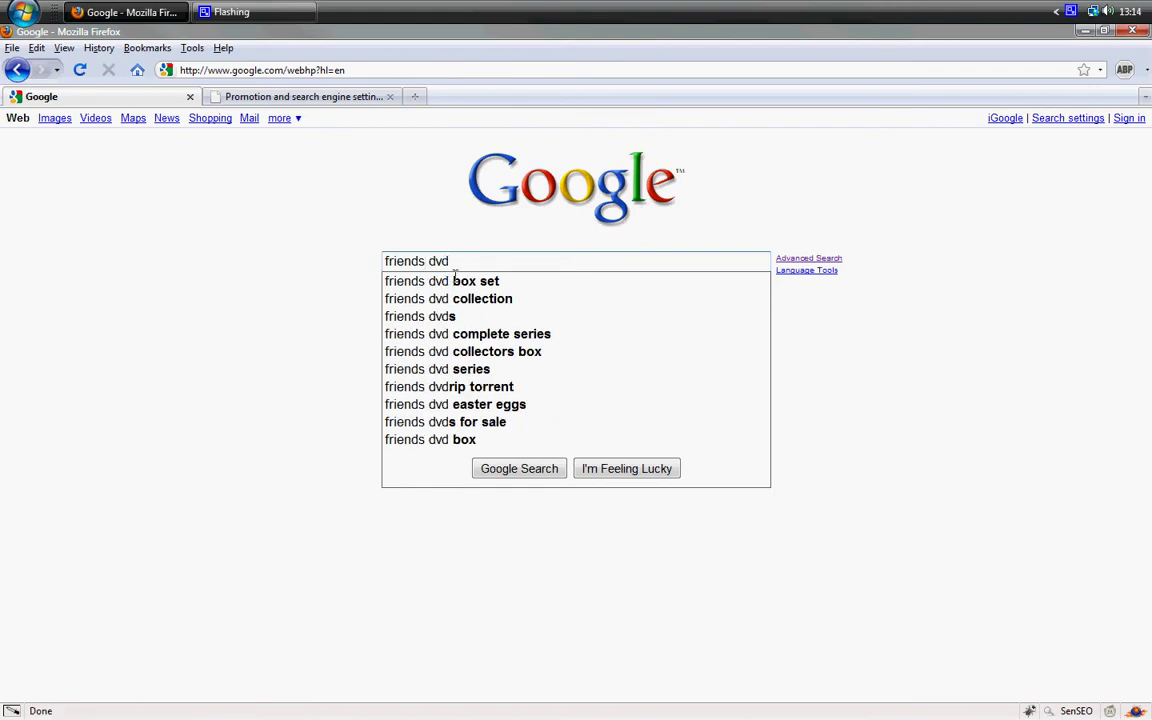
left_click(527, 468)
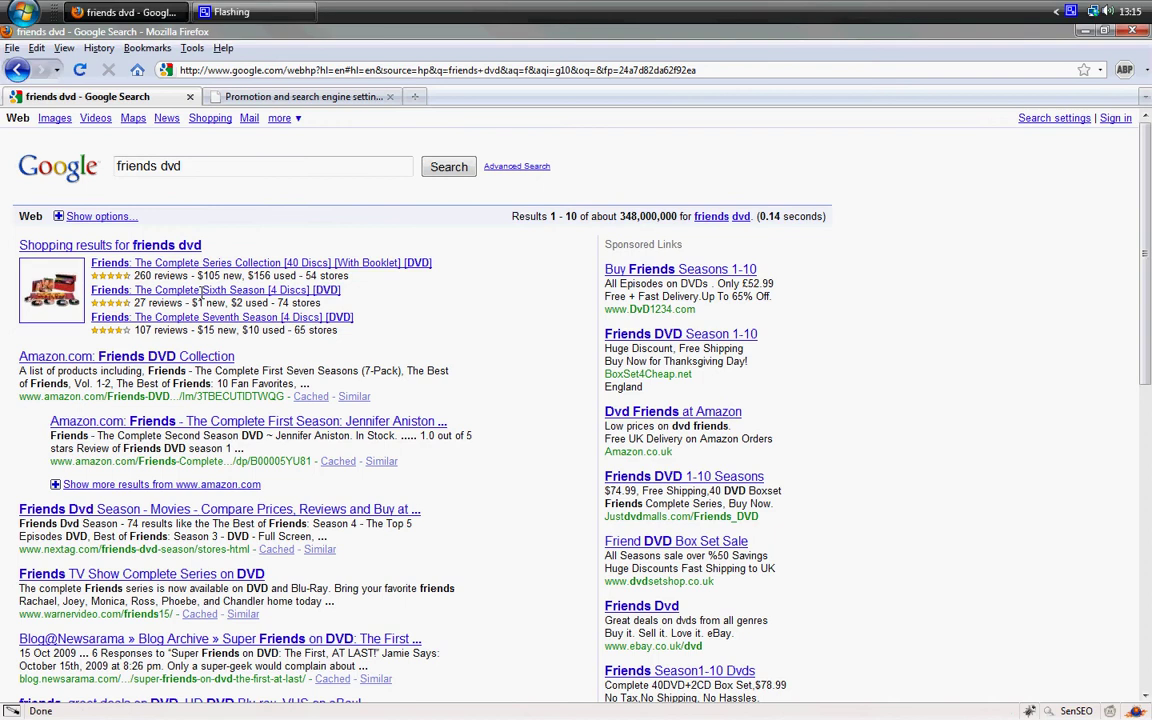
left_click(112, 246)
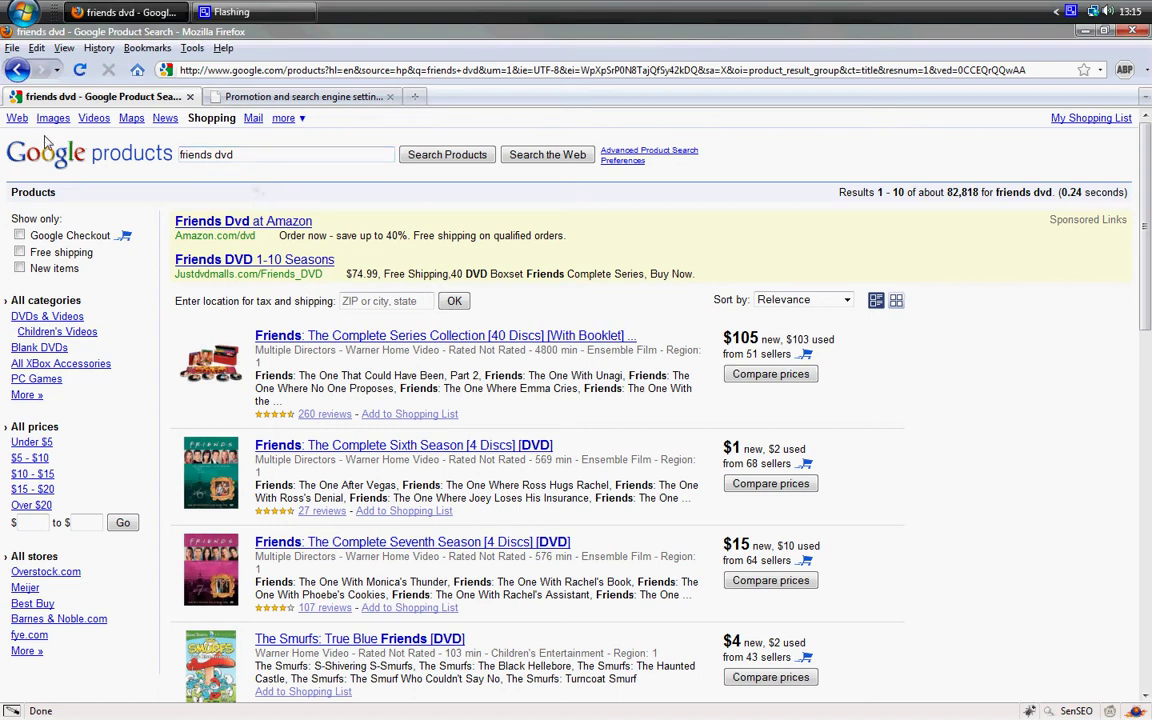
Replace the search with 'google base' and run it from the web results.
left_click(17, 118)
triple_click(220, 168)
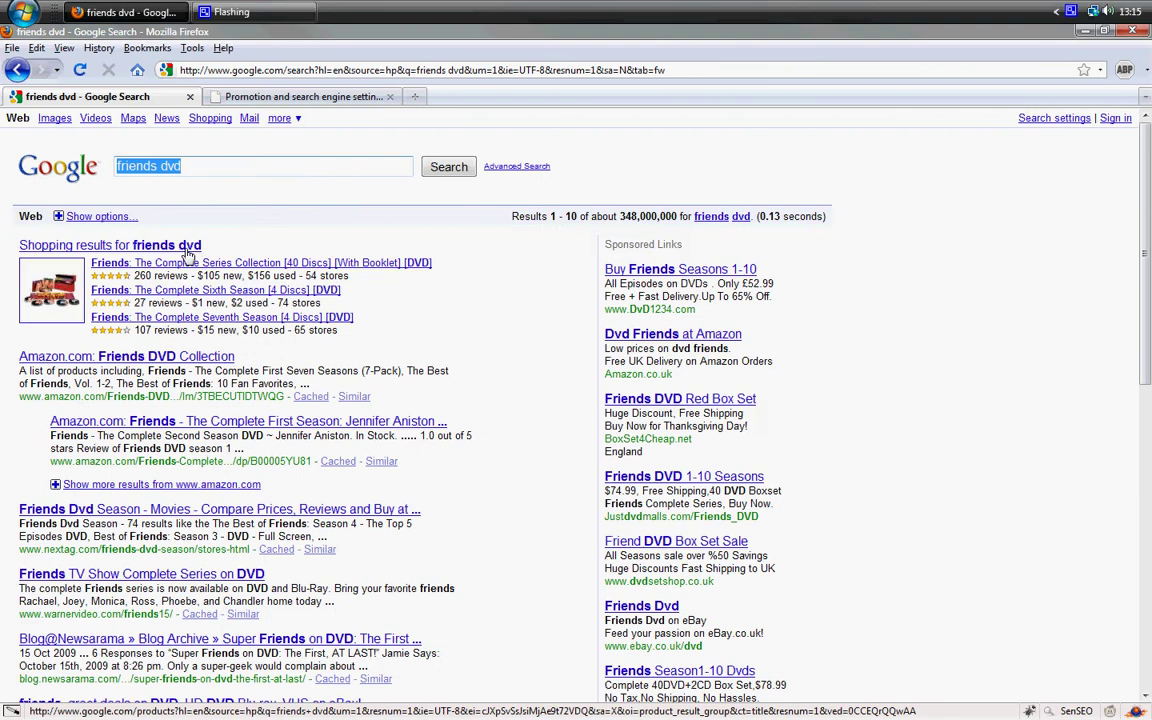
type("google base")
key("Return")
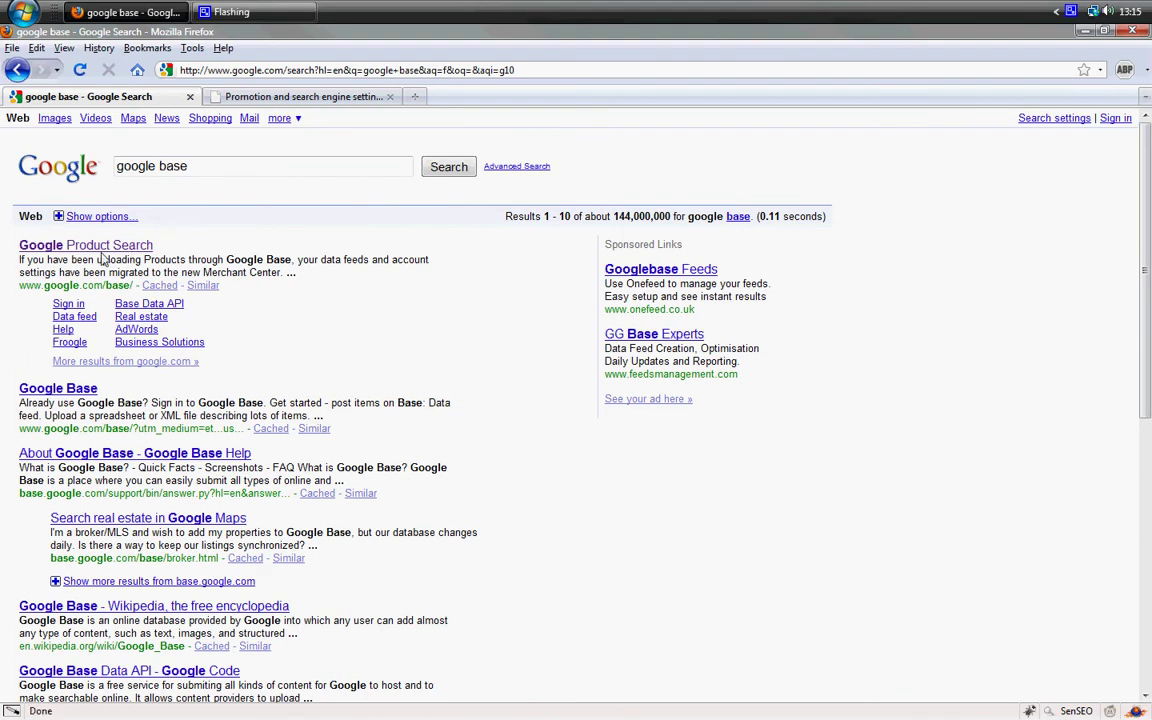
Open the Google Base page, glance at the store admin tab, and return.
left_click(101, 248)
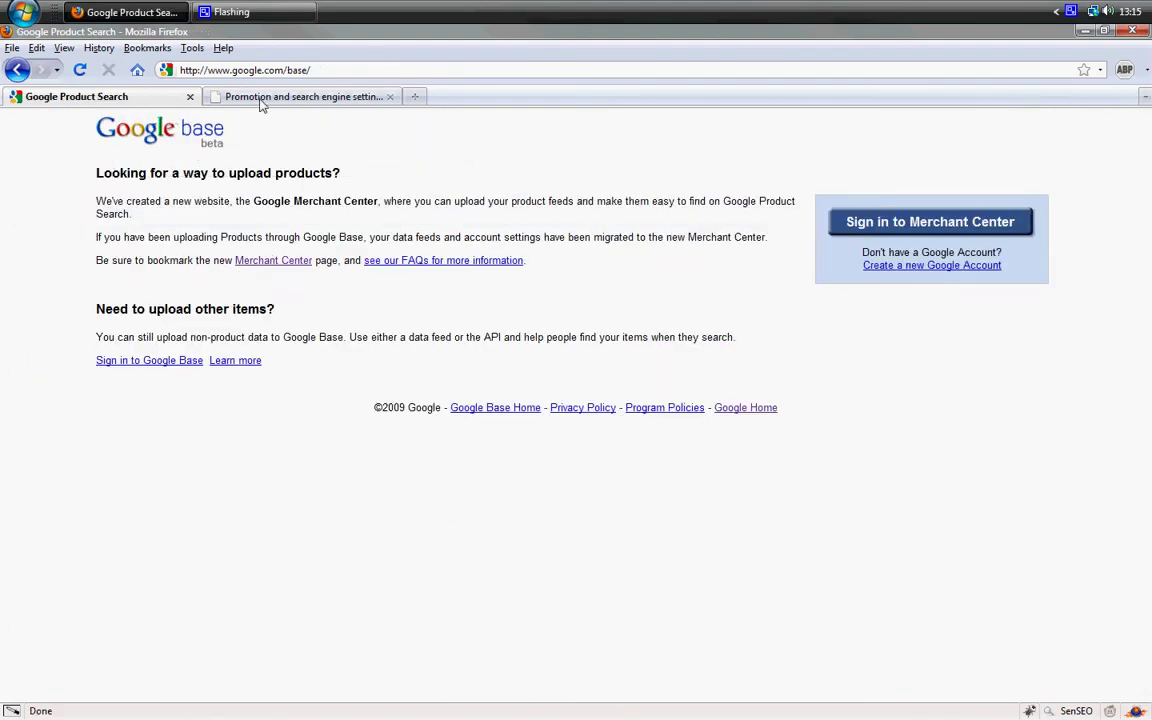
left_click(262, 97)
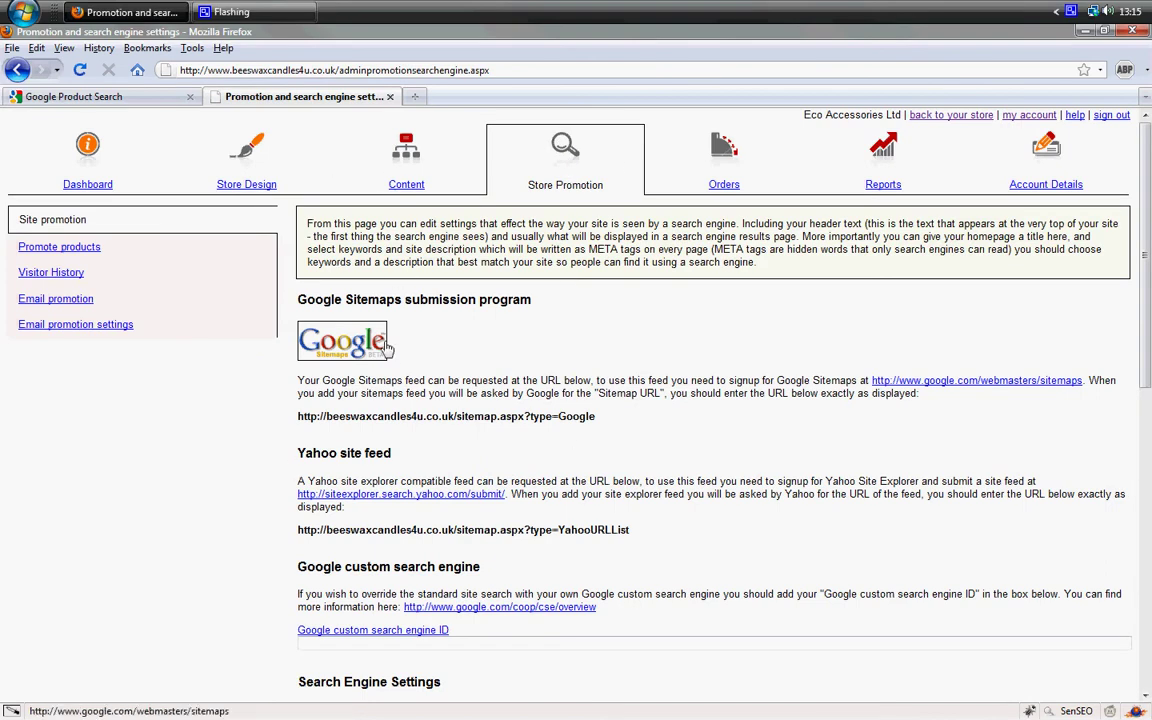
left_click(98, 103)
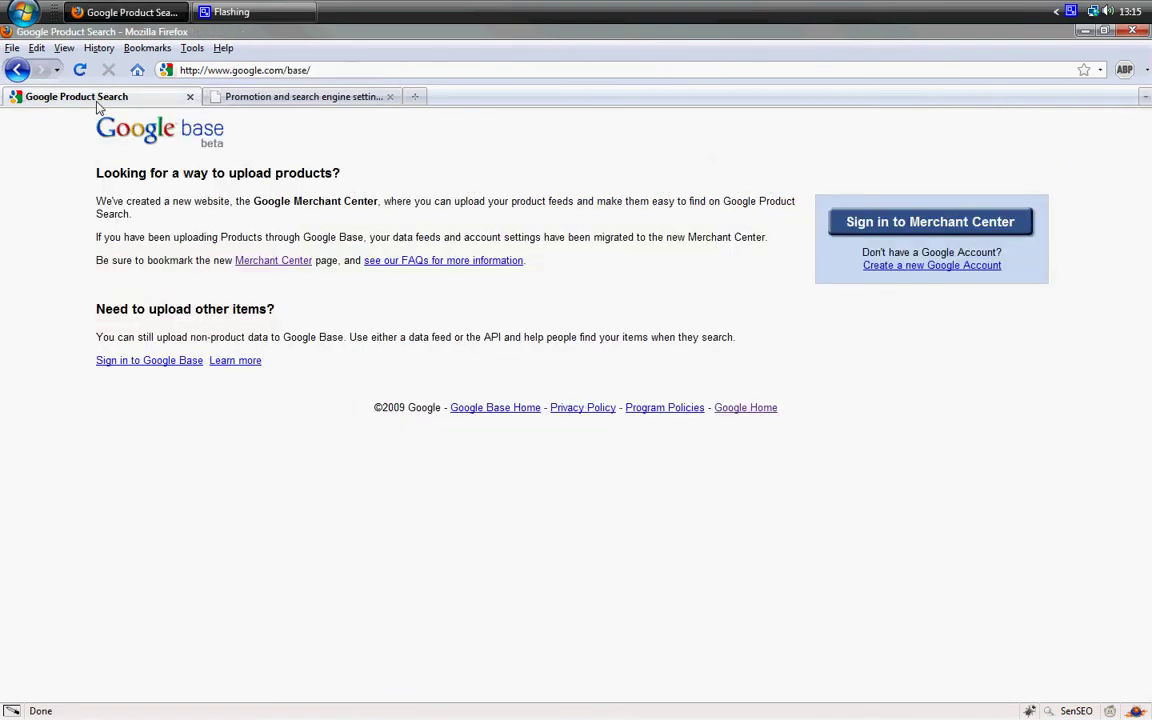
Sign in to Merchant Center with the store account's e-mail and saved password.
left_click(930, 220)
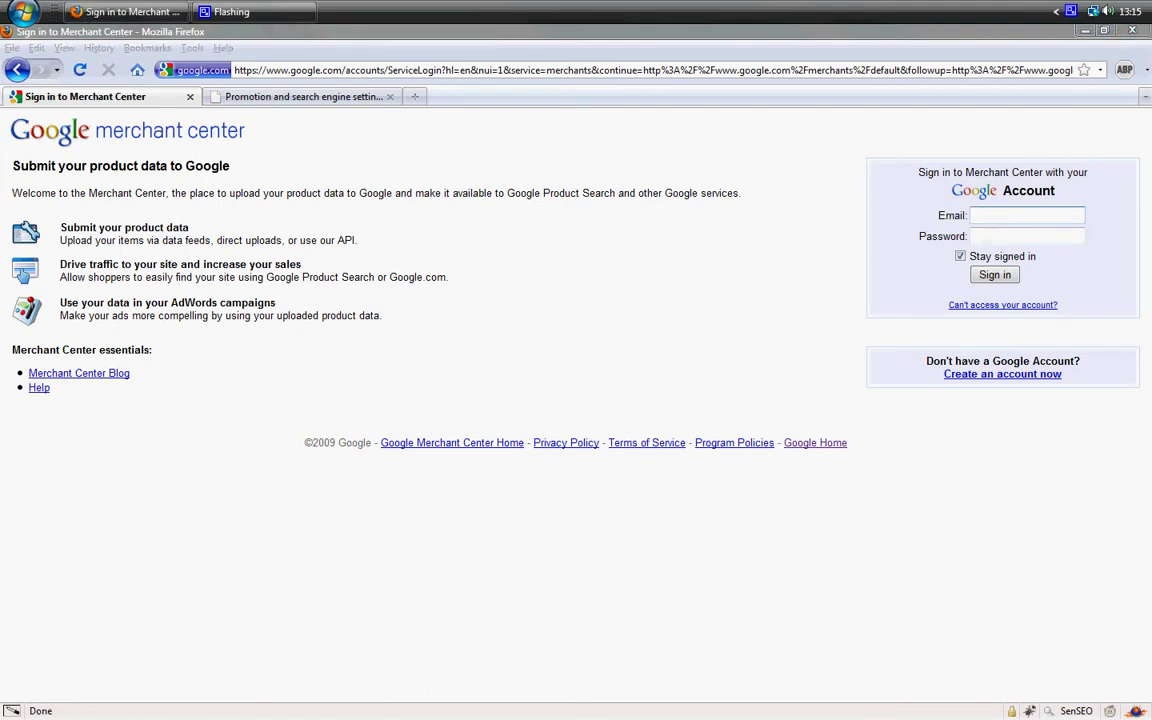
left_click(990, 216)
key("Tab")
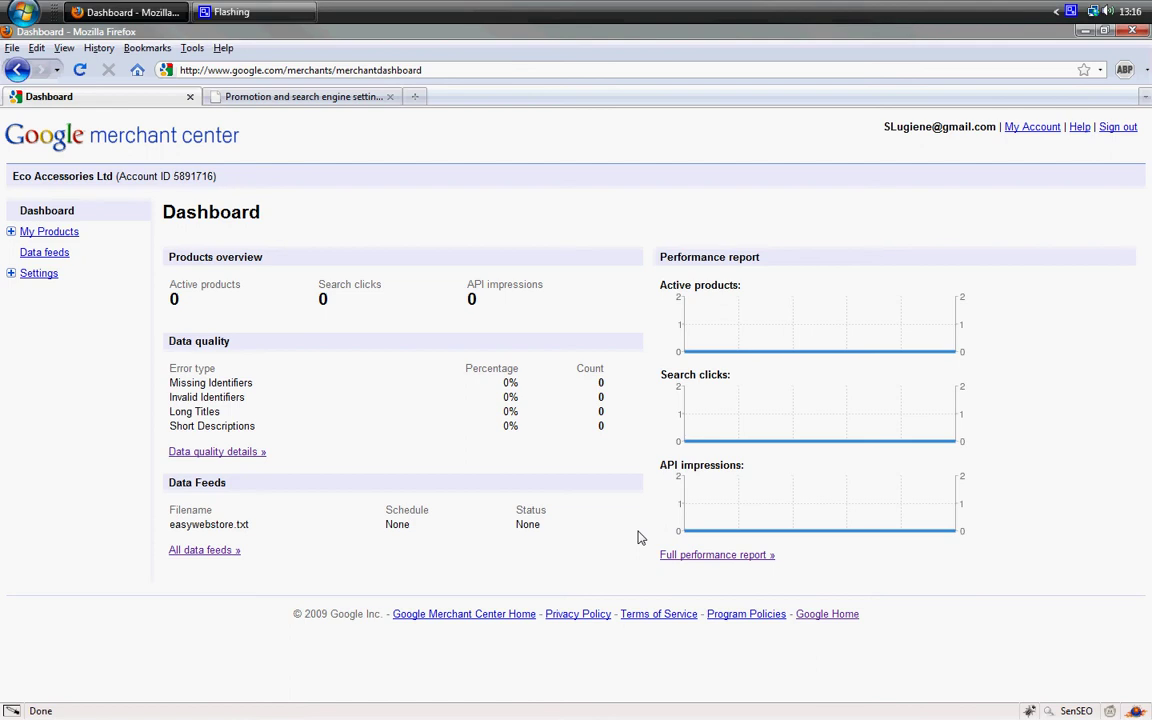
Create a new data feed named easywebstore.txt targeting United Kingdom and save it.
left_click(58, 256)
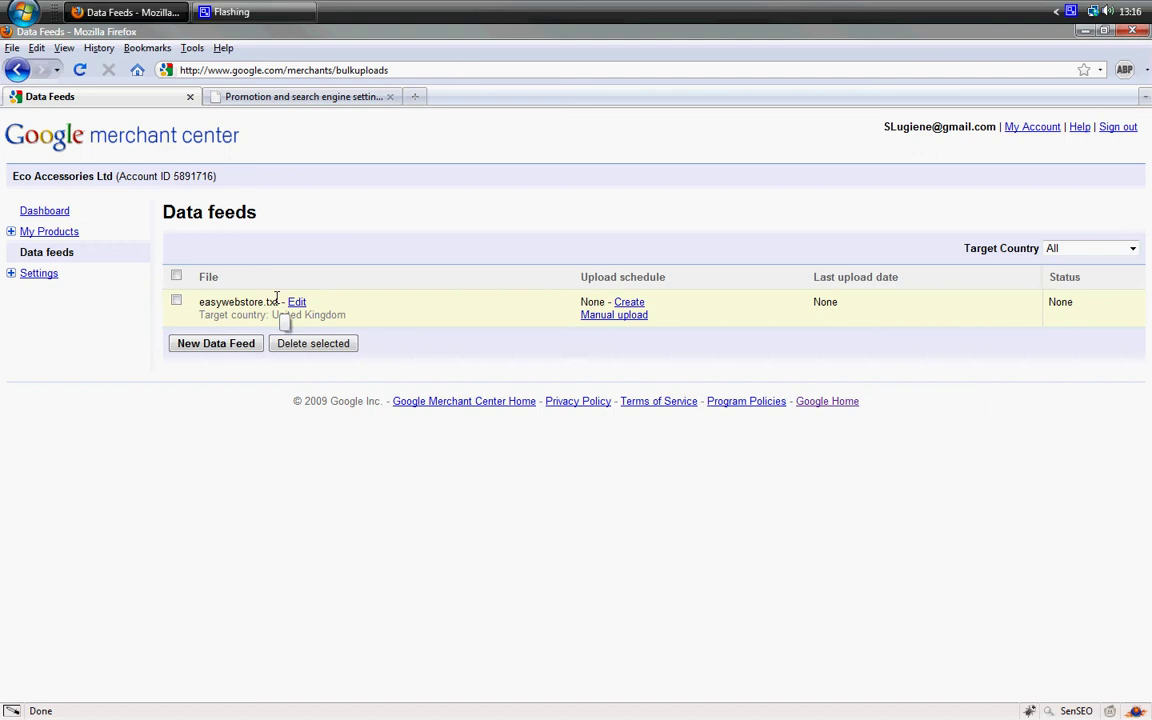
left_click(226, 345)
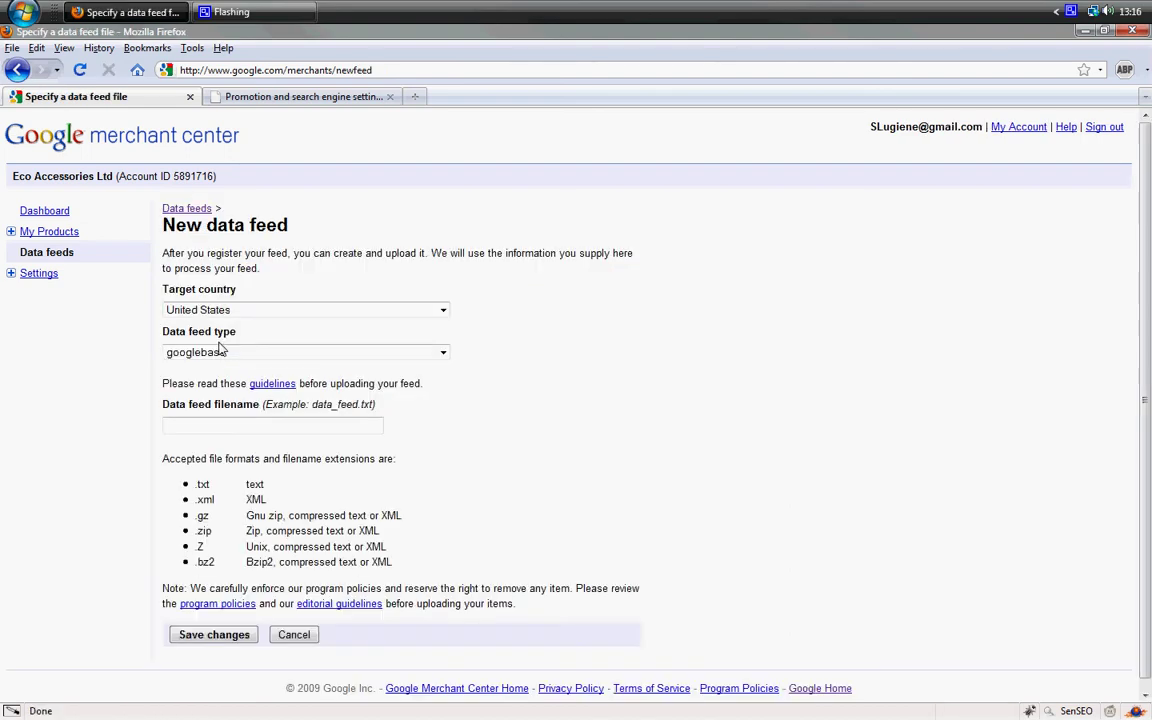
left_click(270, 310)
left_click(238, 337)
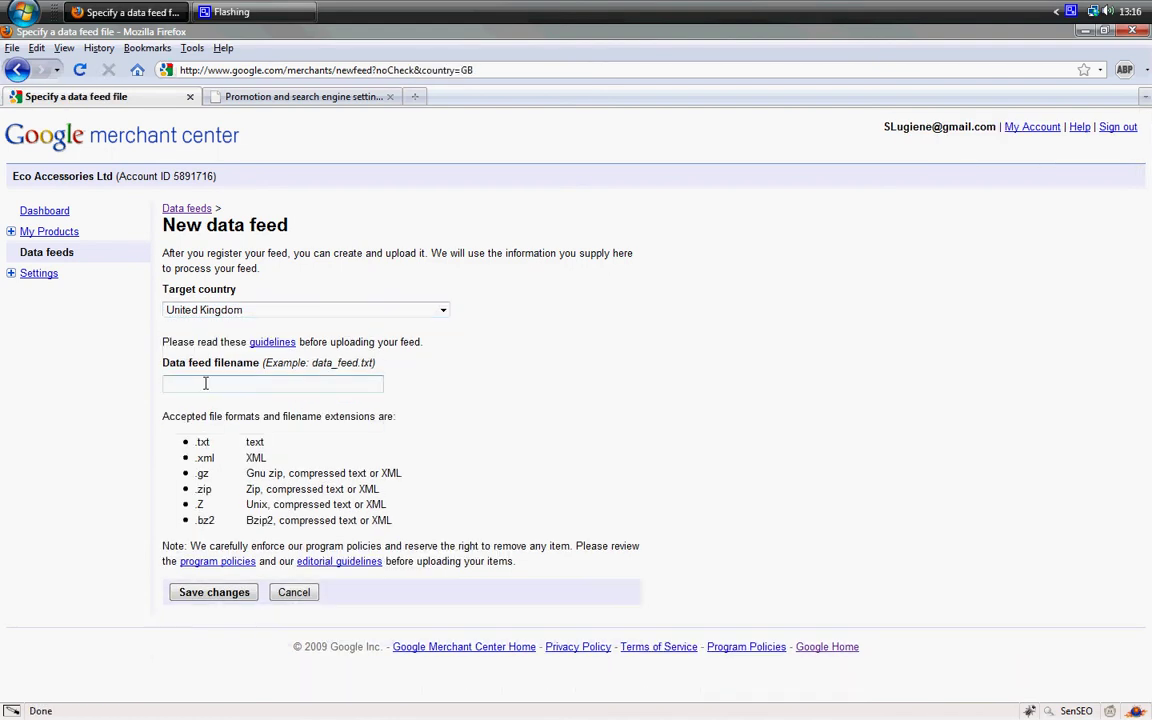
left_click(205, 383)
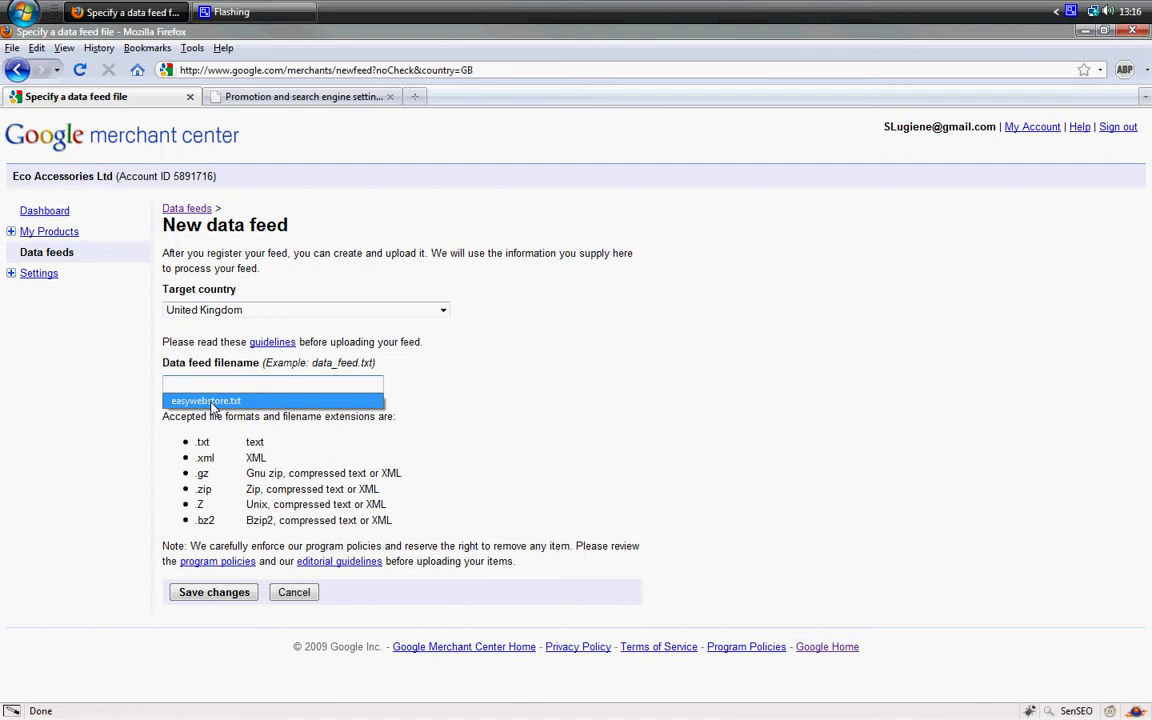
left_click(212, 404)
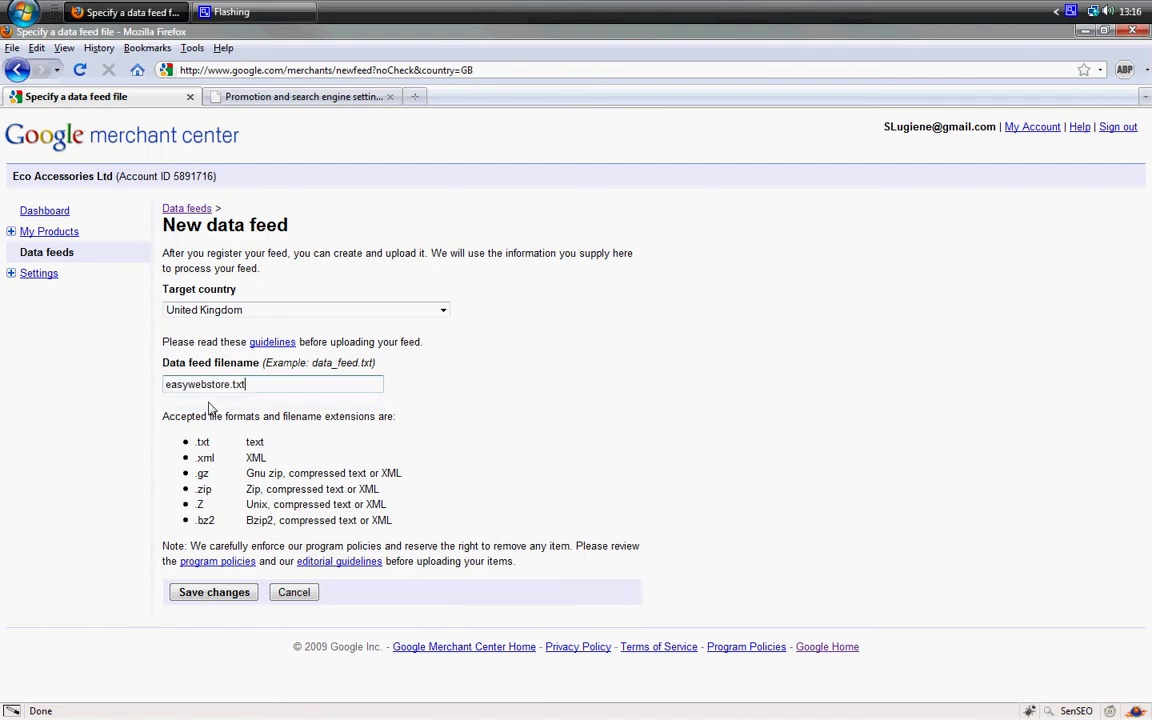
left_click(223, 596)
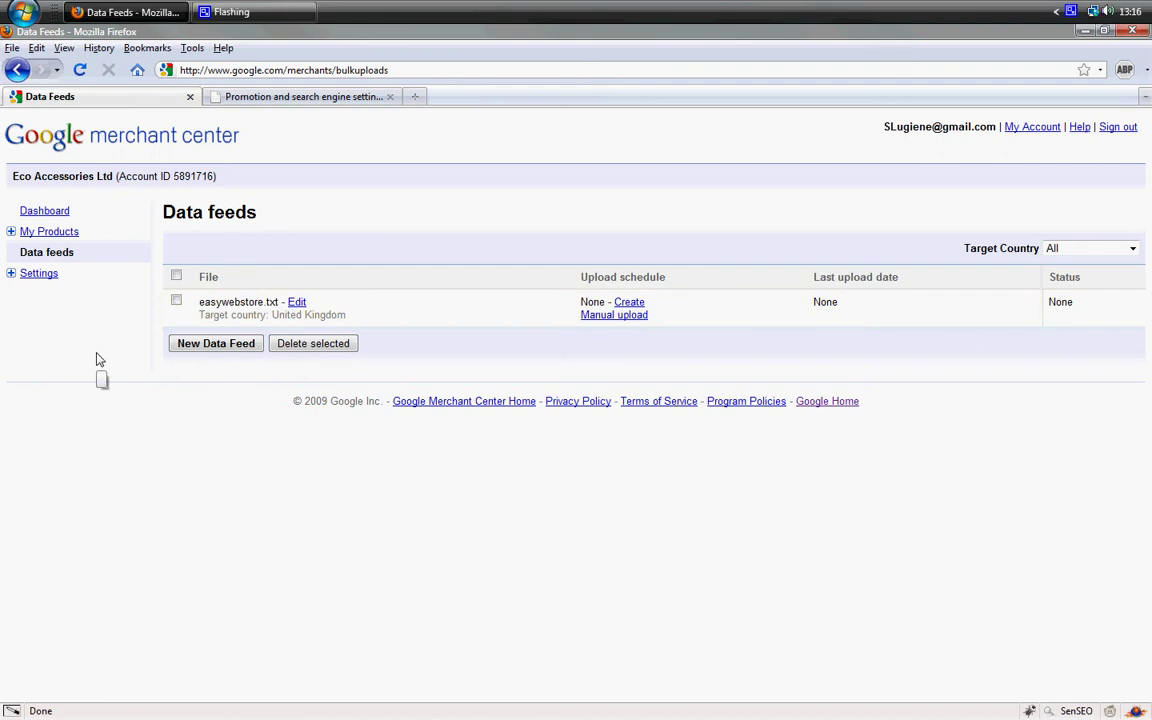
In the account's FTP settings, enter and submit a new FTP password.
left_click(38, 274)
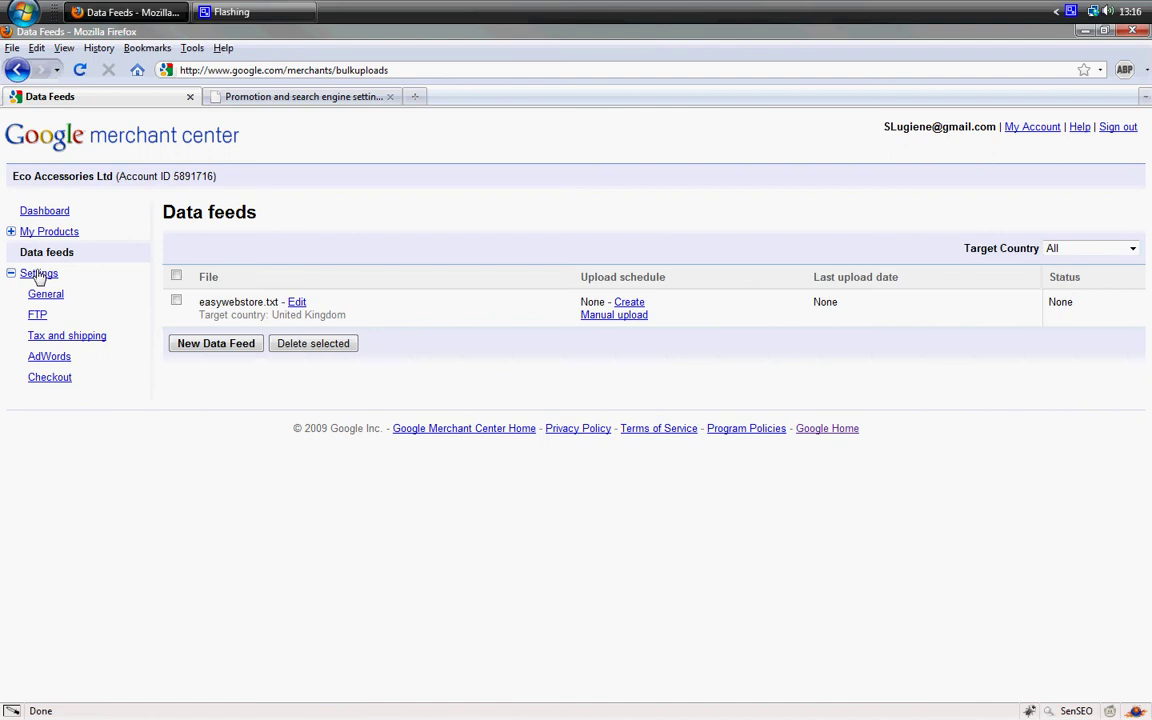
left_click(38, 317)
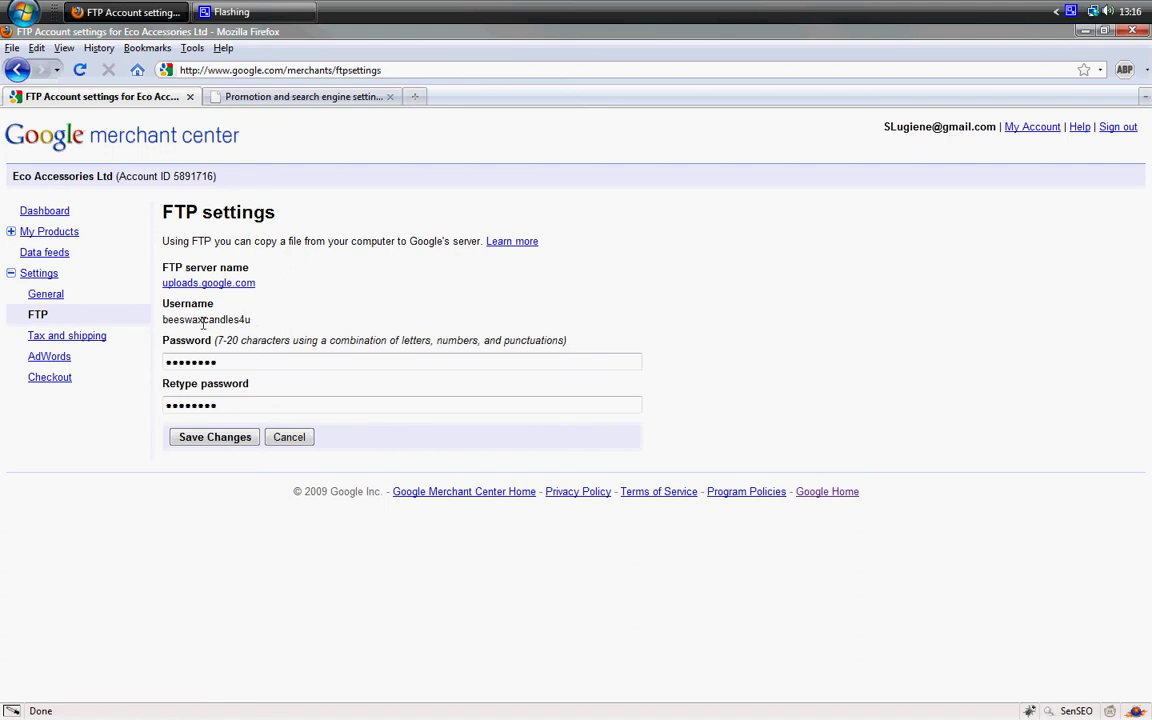
left_click_drag(163, 319, 250, 319)
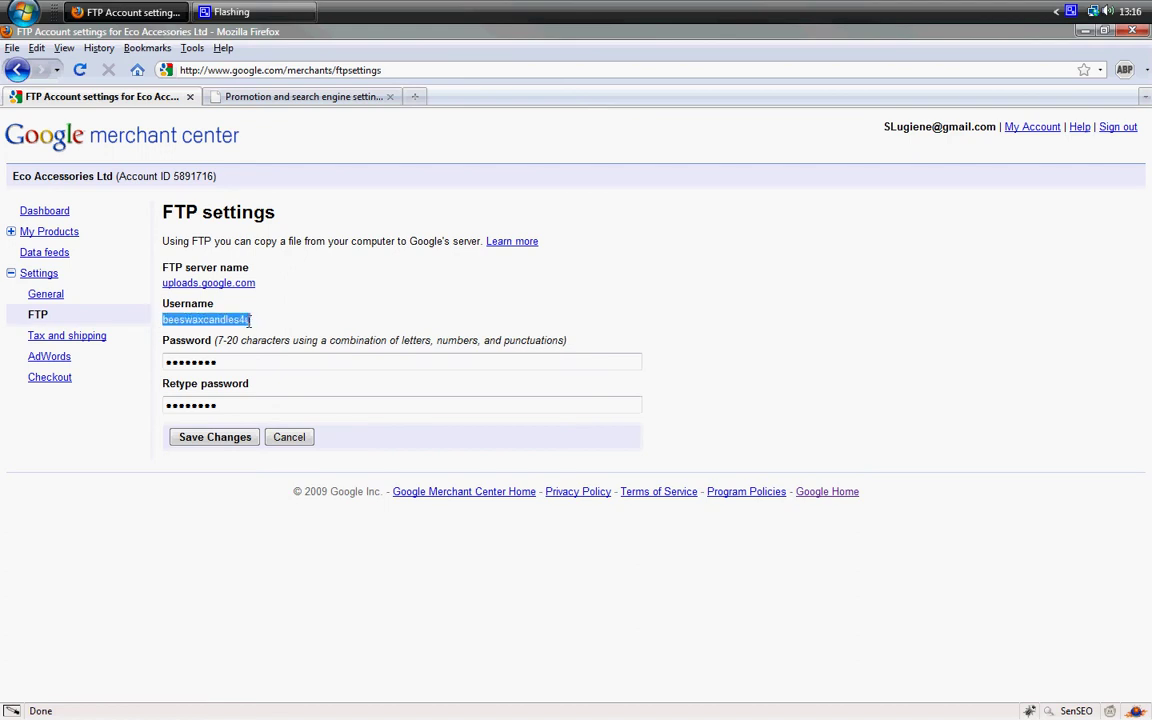
left_click(182, 358)
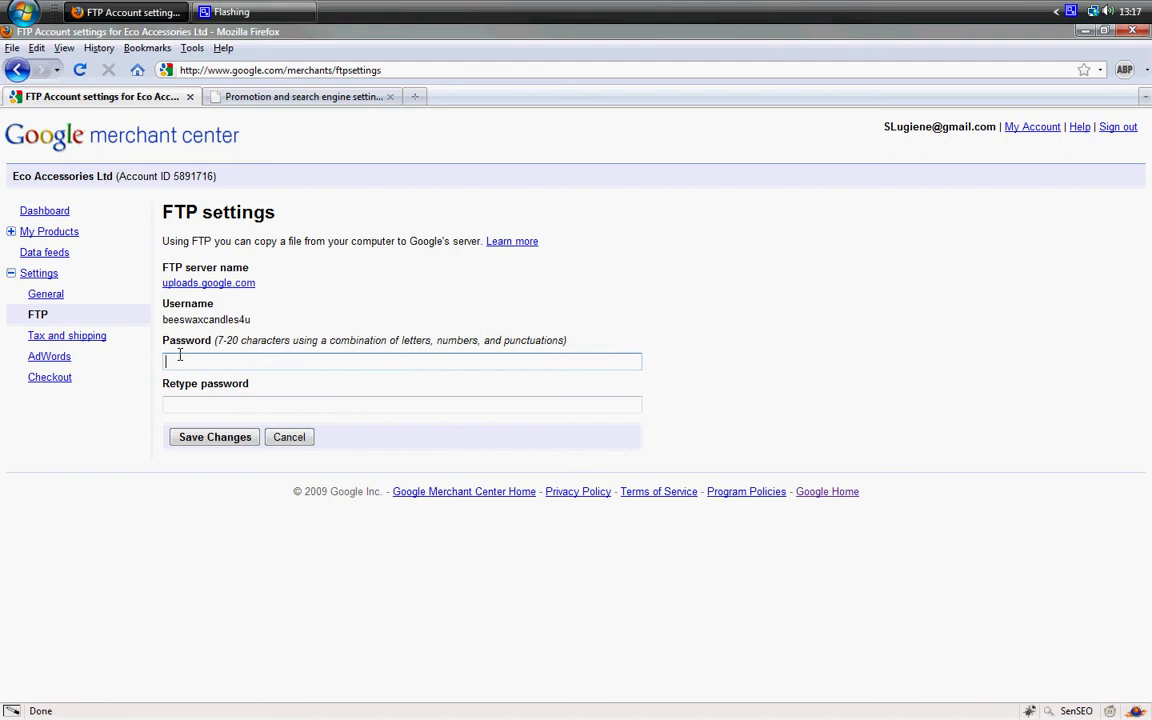
type("********")
key("Tab")
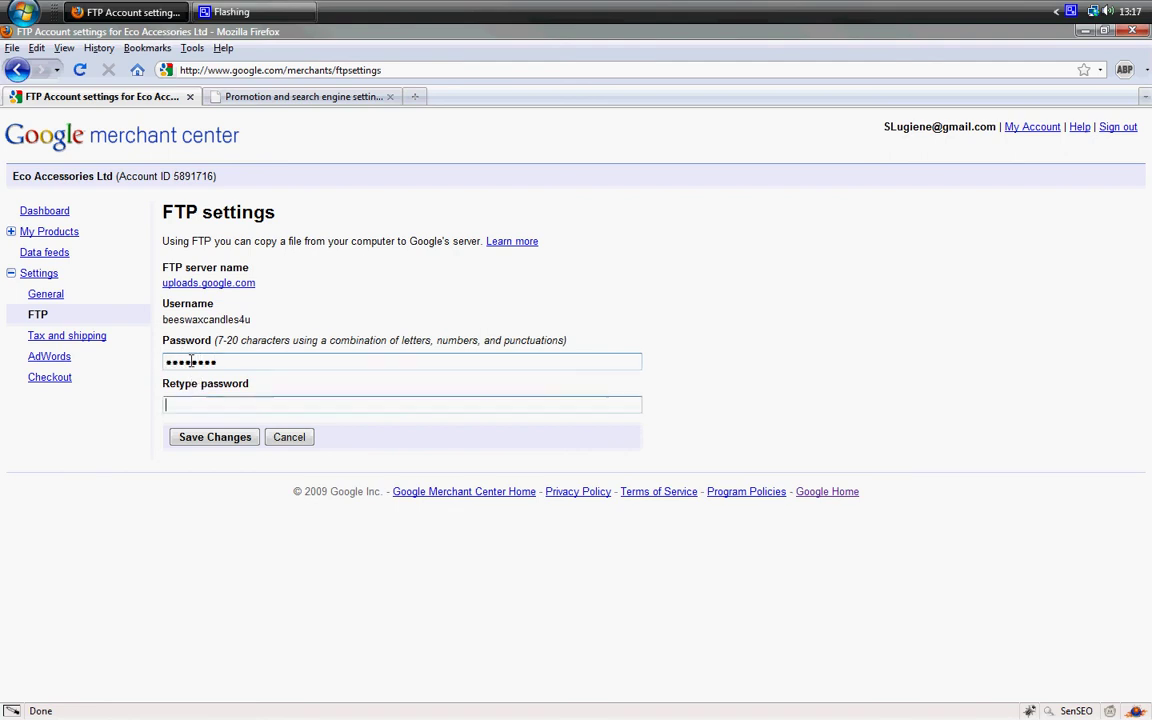
type("******")
left_click(216, 440)
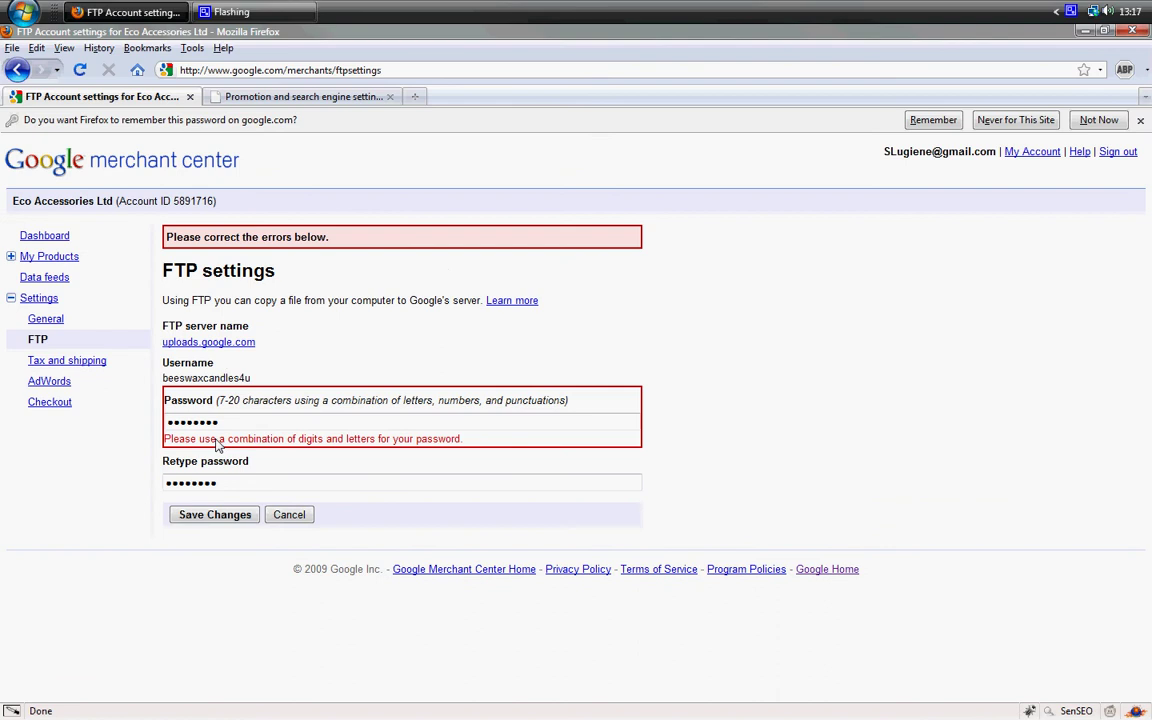
Re-enter the letters-and-digits FTP password in both fields and save the change.
left_click(275, 422)
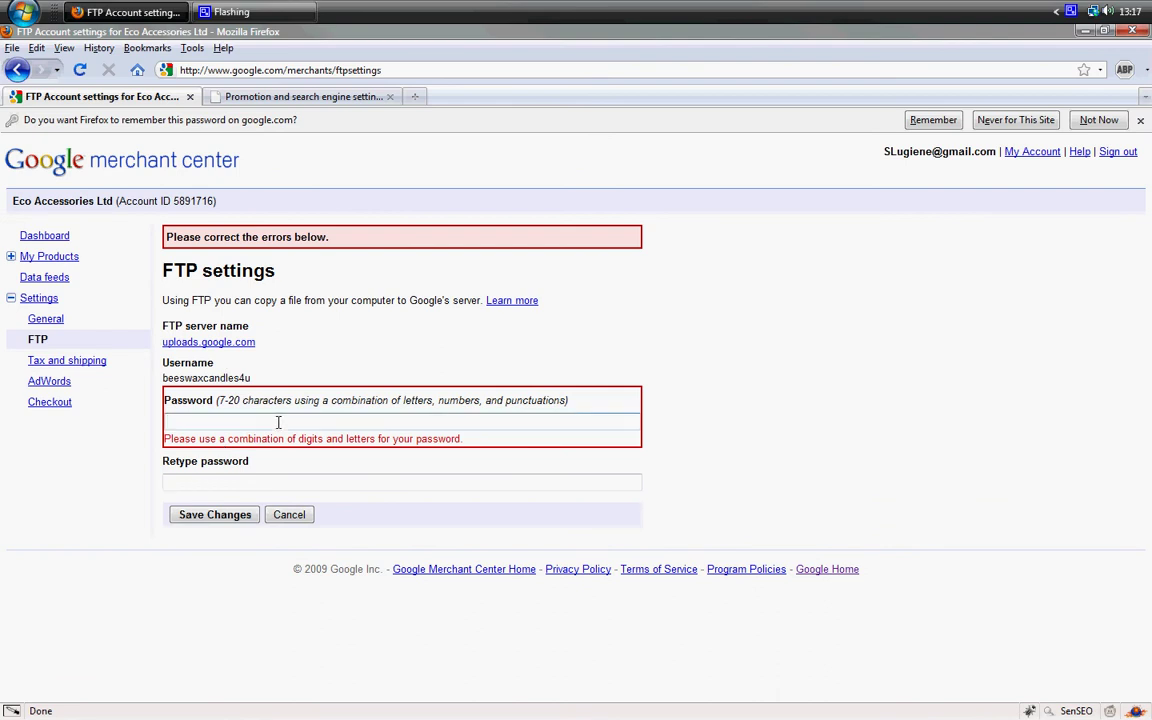
type("••••••••••")
key("Tab")
type("••")
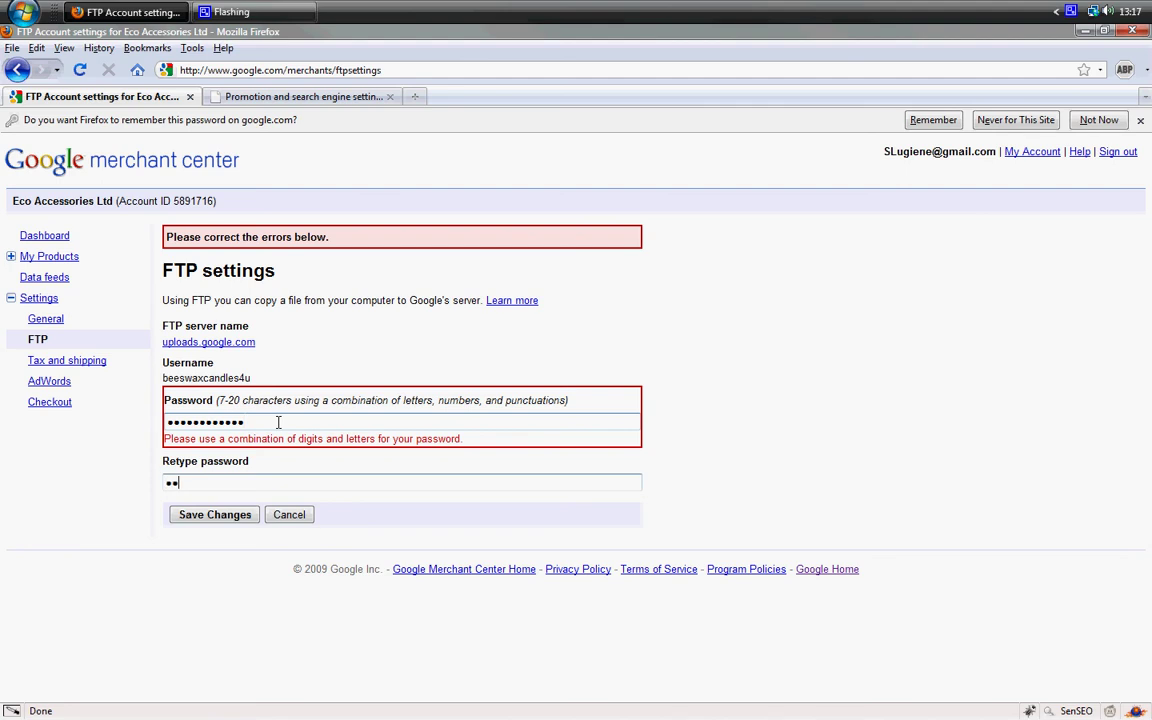
type("••••••••••")
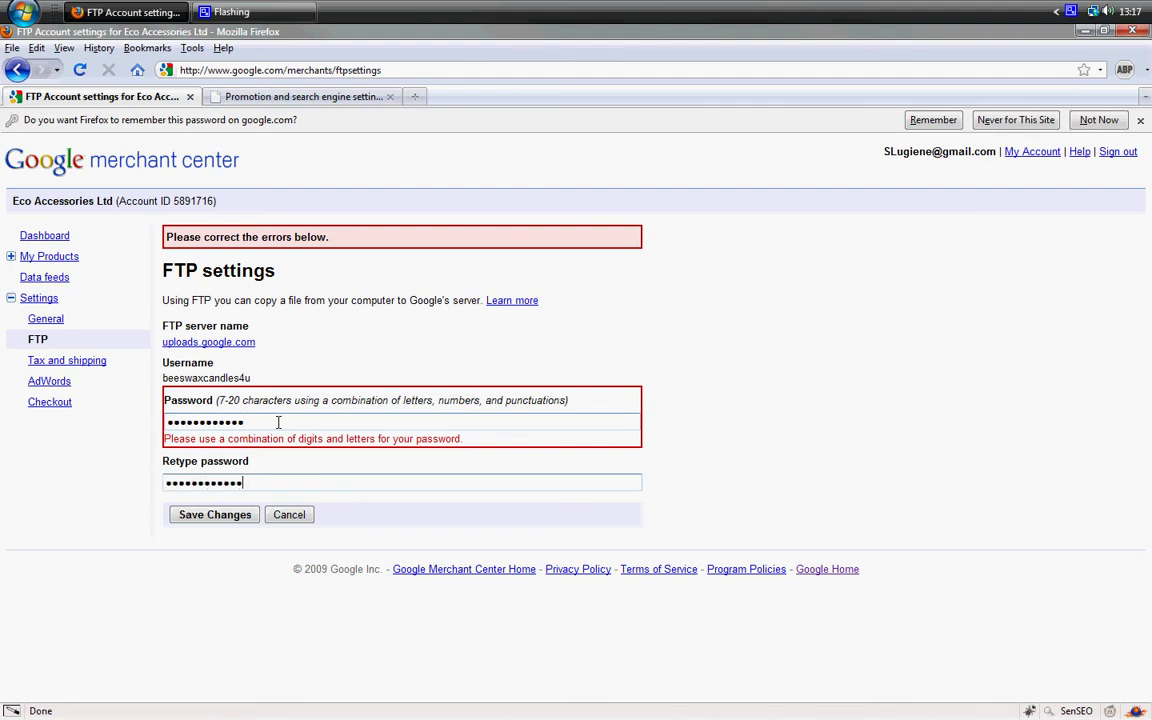
left_click(220, 518)
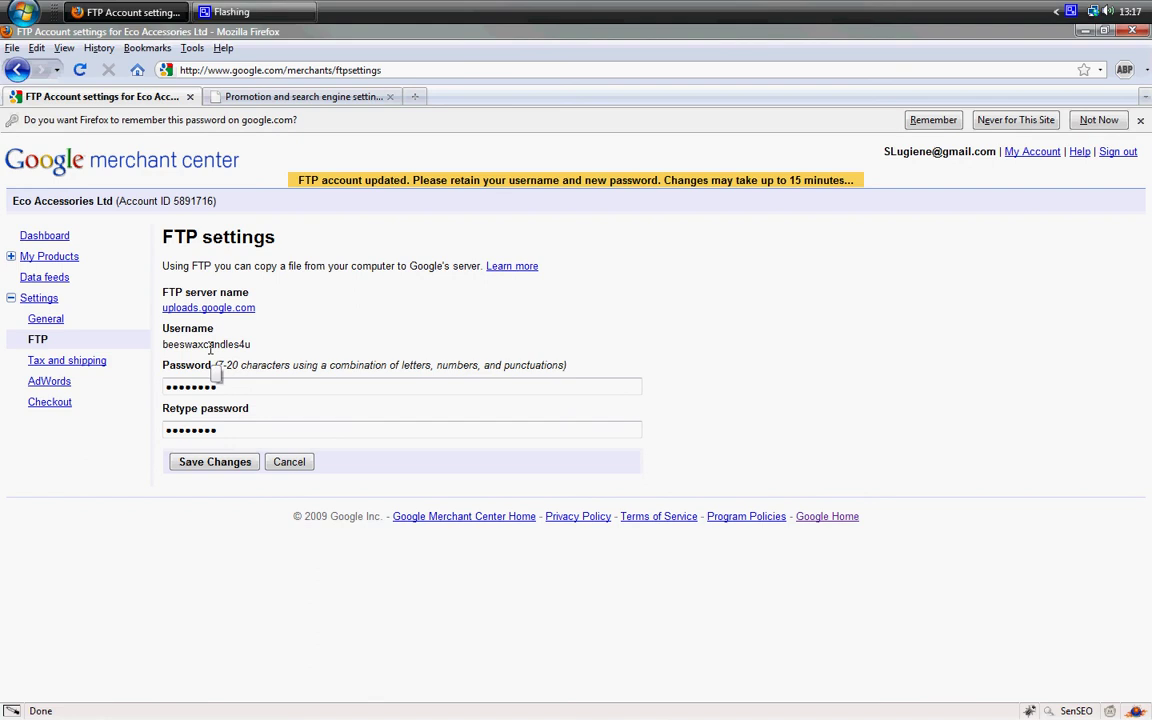
Open the store's Promote products page and select the Google Base FTP username field.
left_click(263, 99)
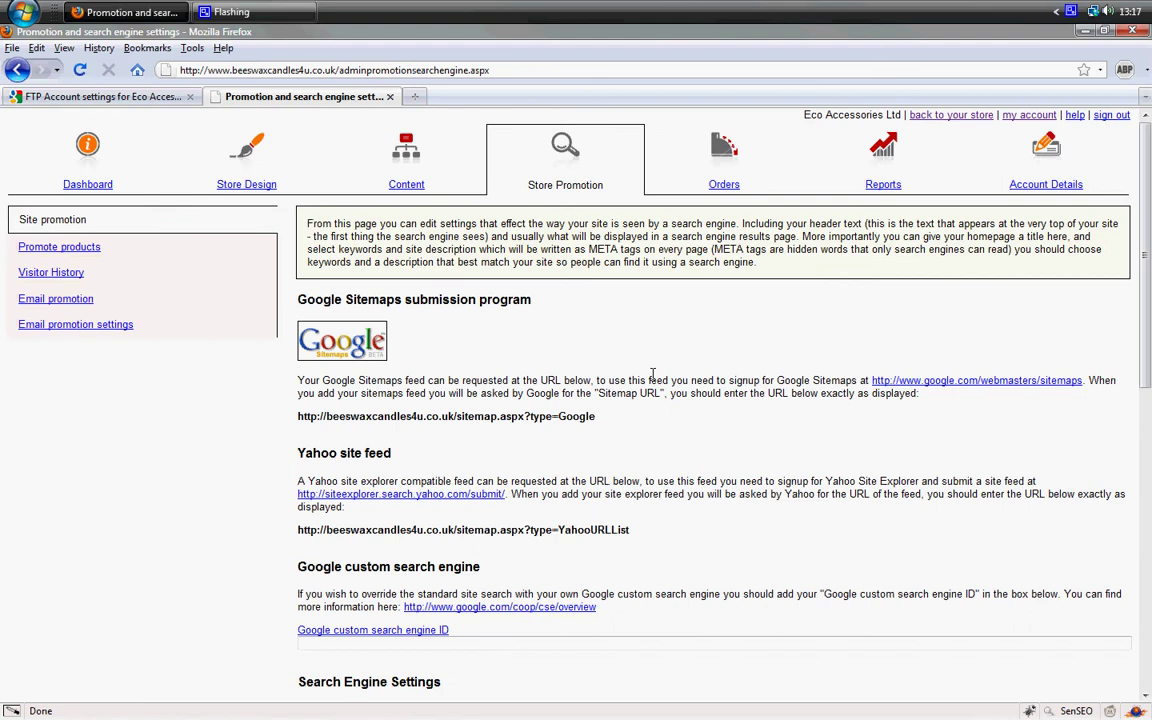
left_click(58, 249)
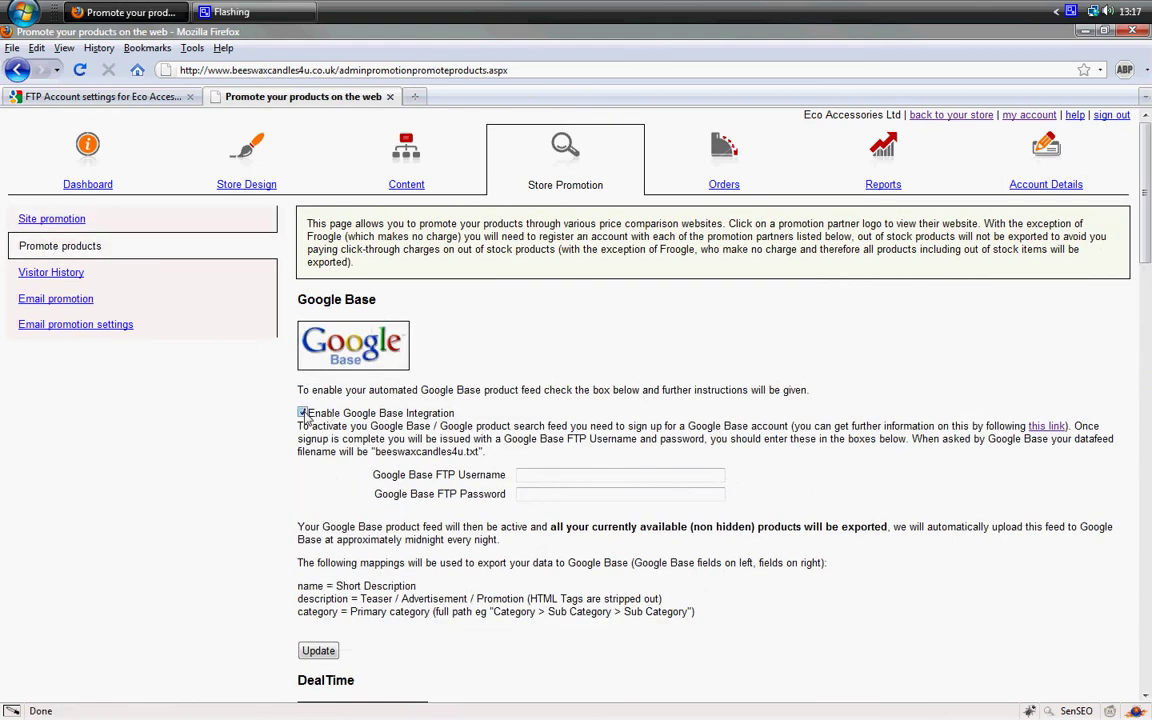
left_click(535, 475)
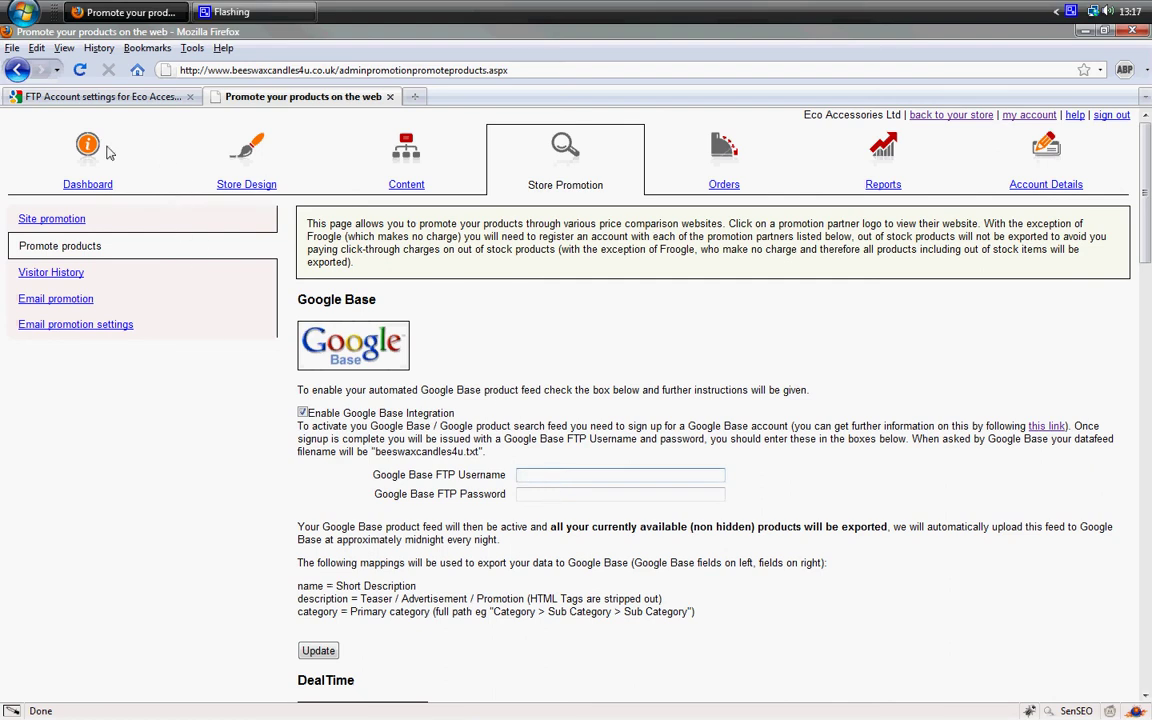
Copy the FTP username from Merchant Center and paste it into the store's username field.
left_click(98, 96)
double_click(201, 343)
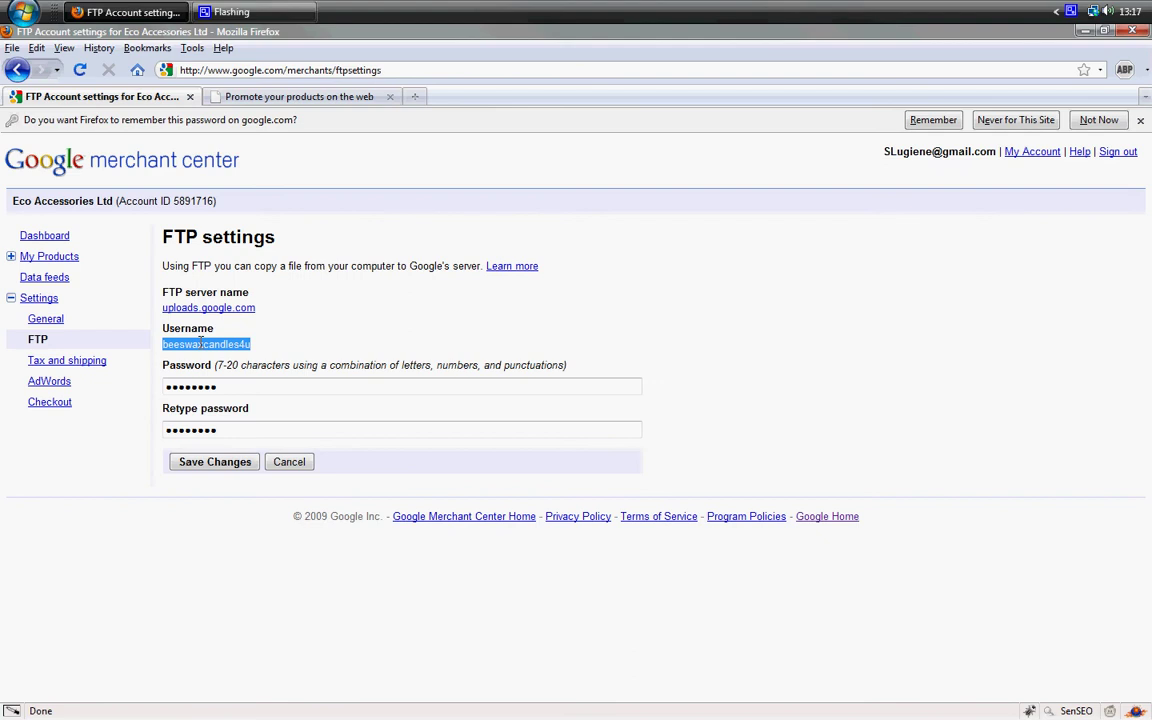
right_click(201, 343)
left_click(239, 357)
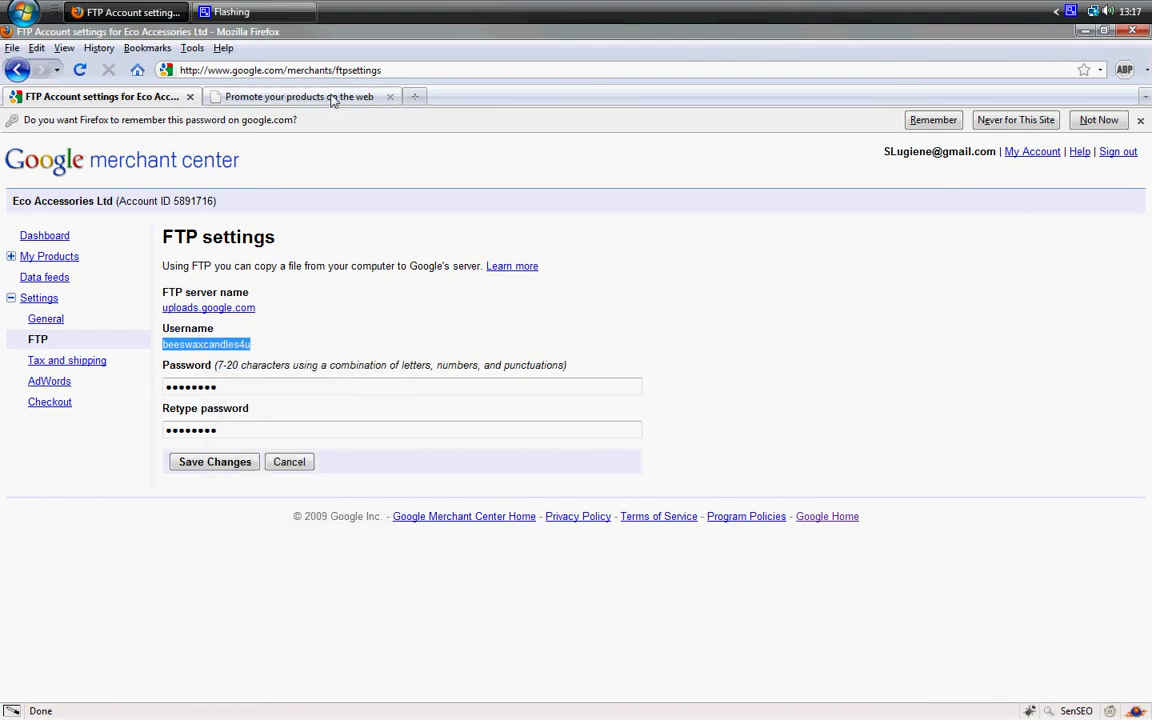
left_click(334, 98)
right_click(527, 470)
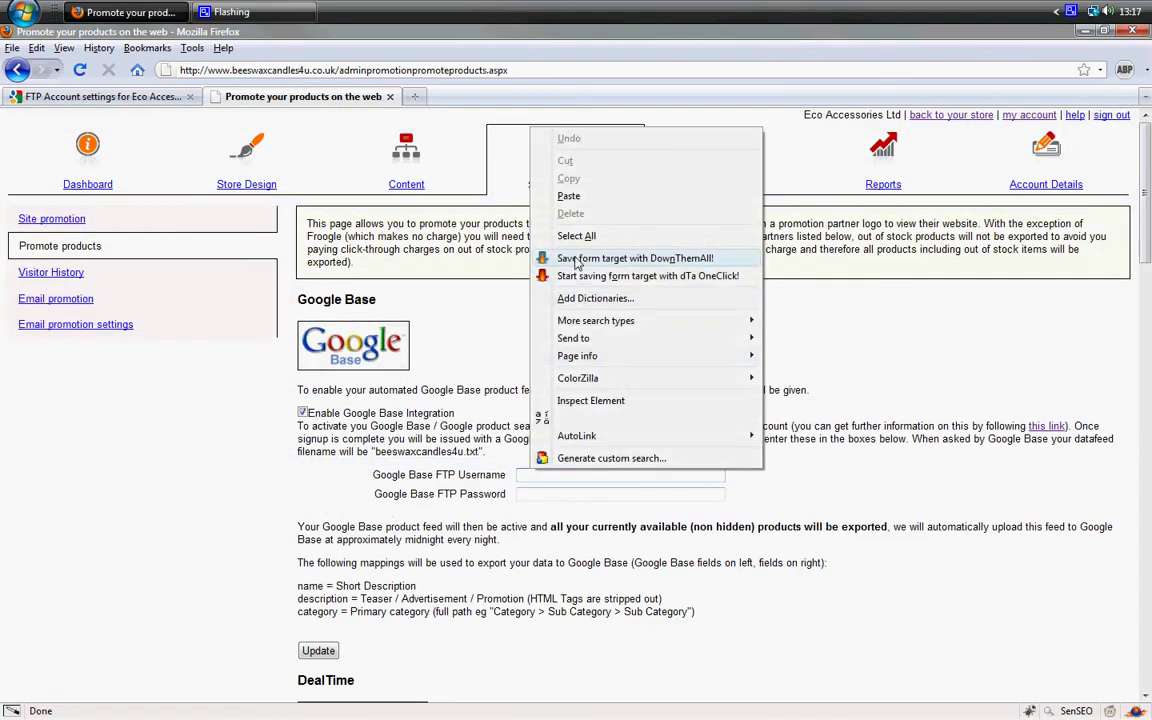
left_click(569, 196)
Enter the Google Base FTP password and update the integration settings.
left_click(554, 494)
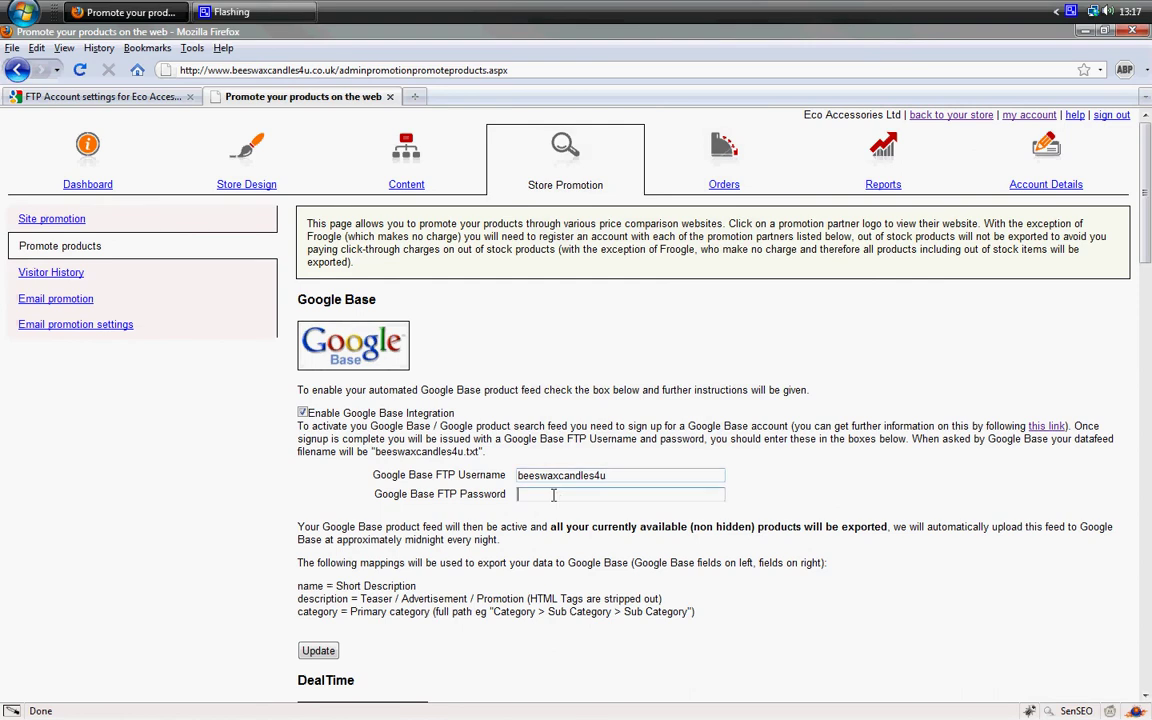
left_click(554, 494)
type("changeme_123")
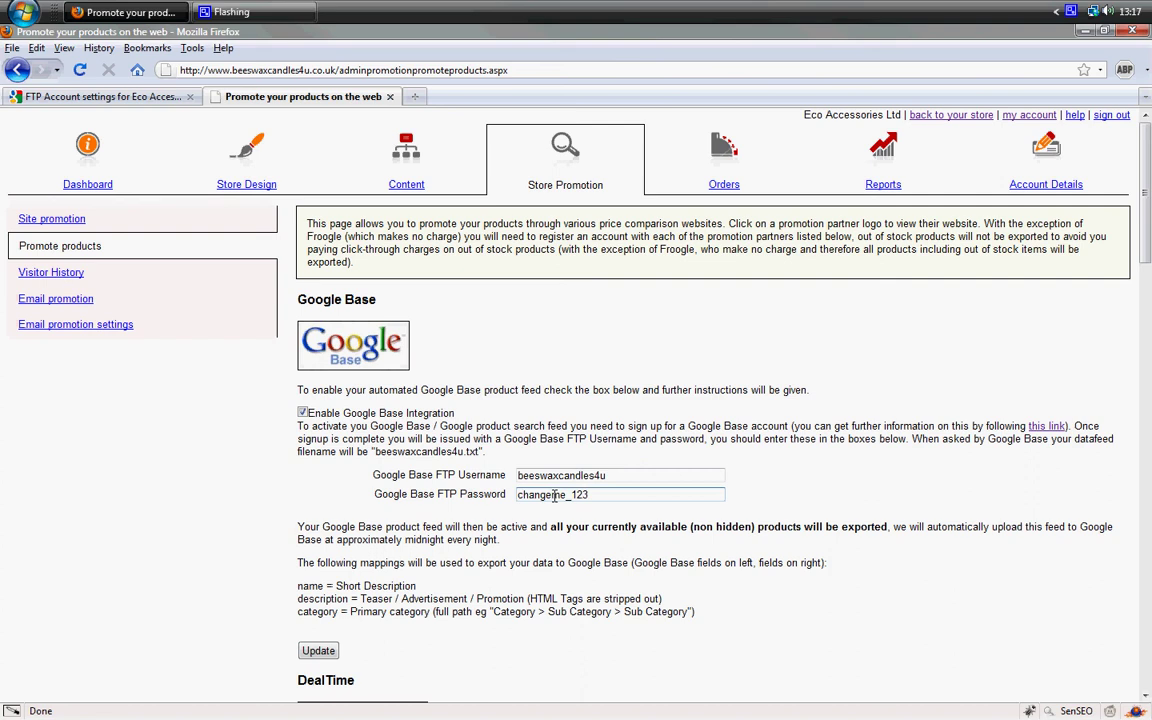
scroll(553, 495, "down", 1)
left_click(318, 600)
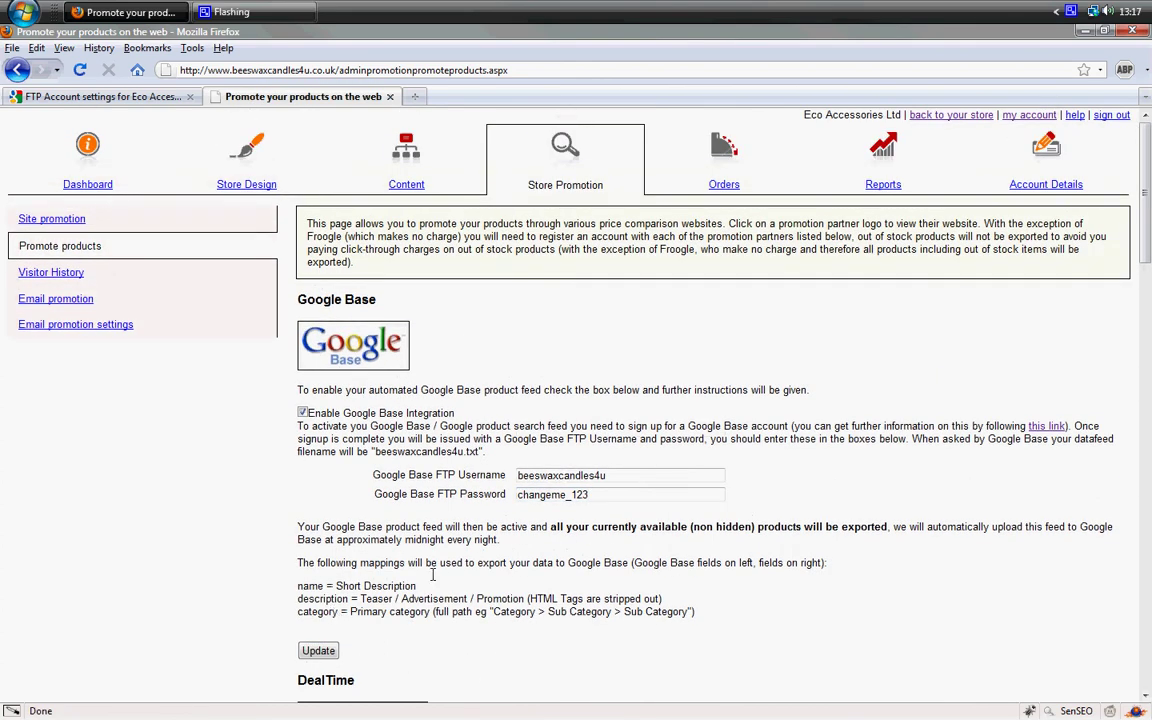
left_click(108, 96)
Cancel out of the FTP settings and return to the Data feeds list with easywebstore.txt.
left_click(213, 463)
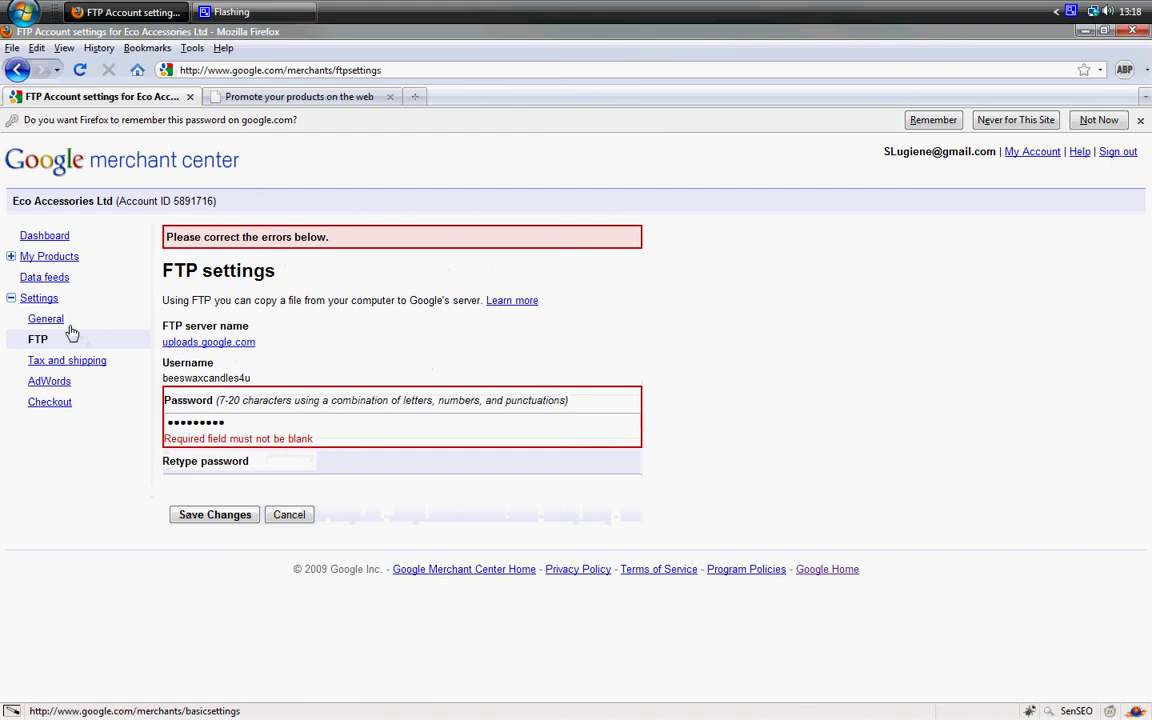
left_click(282, 514)
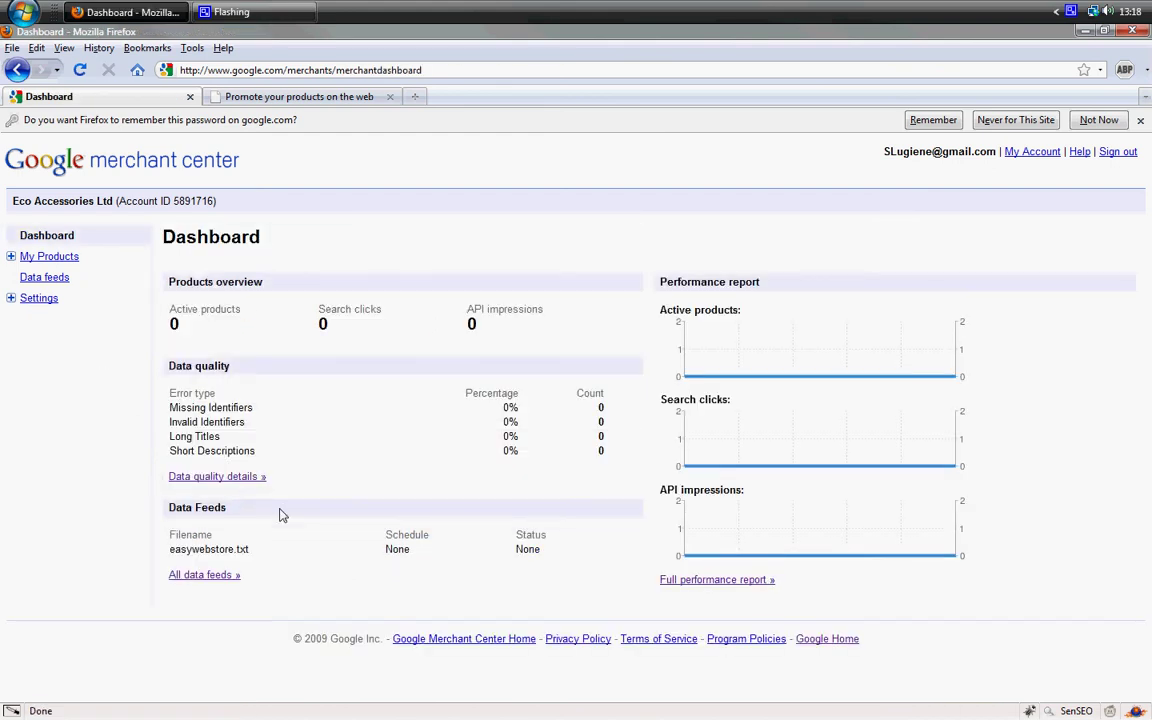
left_click(48, 281)
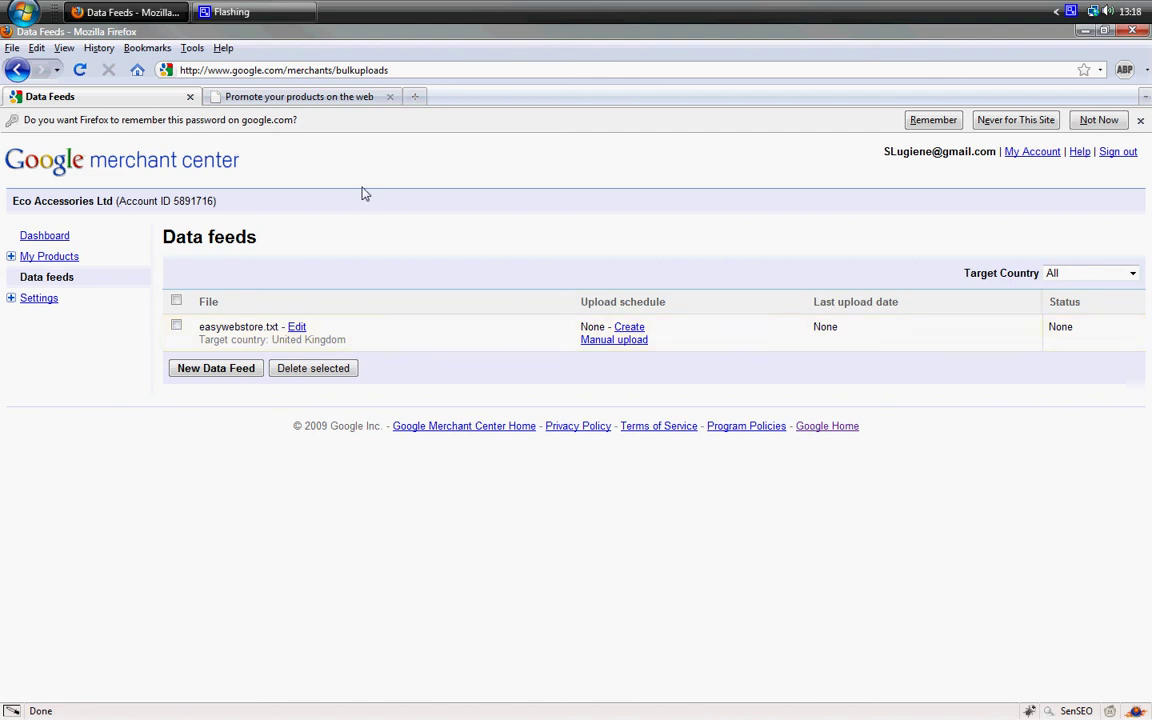
Go to google.co.uk, search for 'friends dvd', and scroll to the shopping results.
left_click(250, 70)
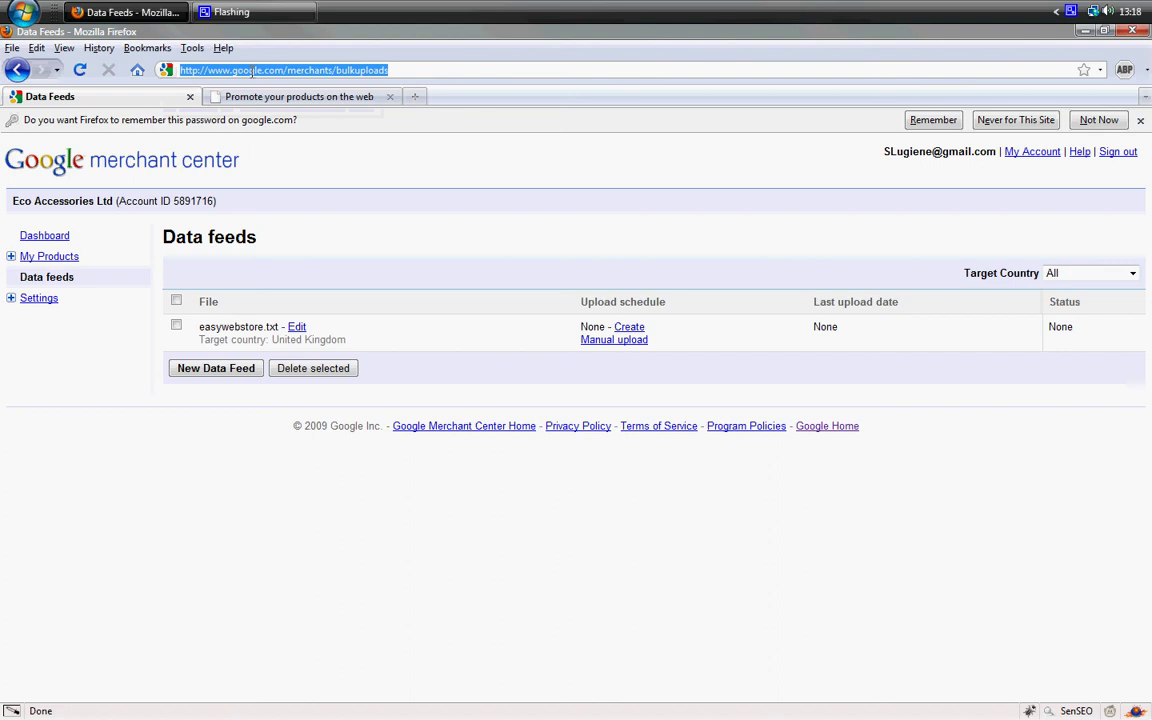
type("g")
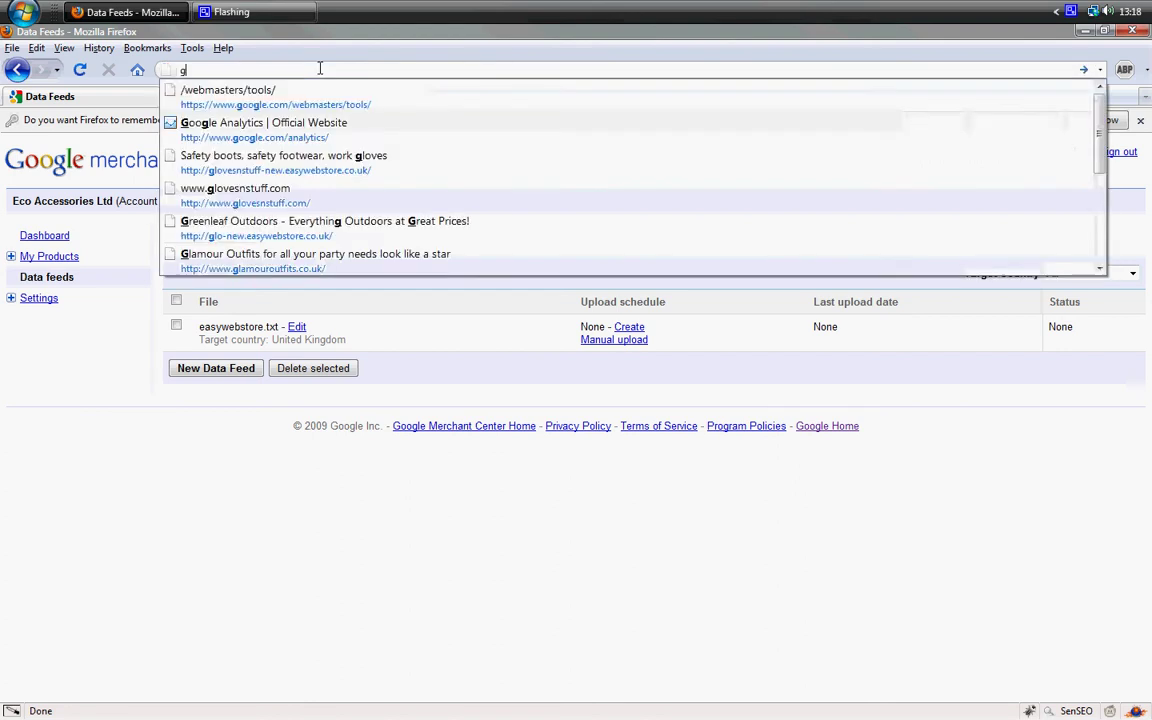
type("oogle.co.uk")
key("Return")
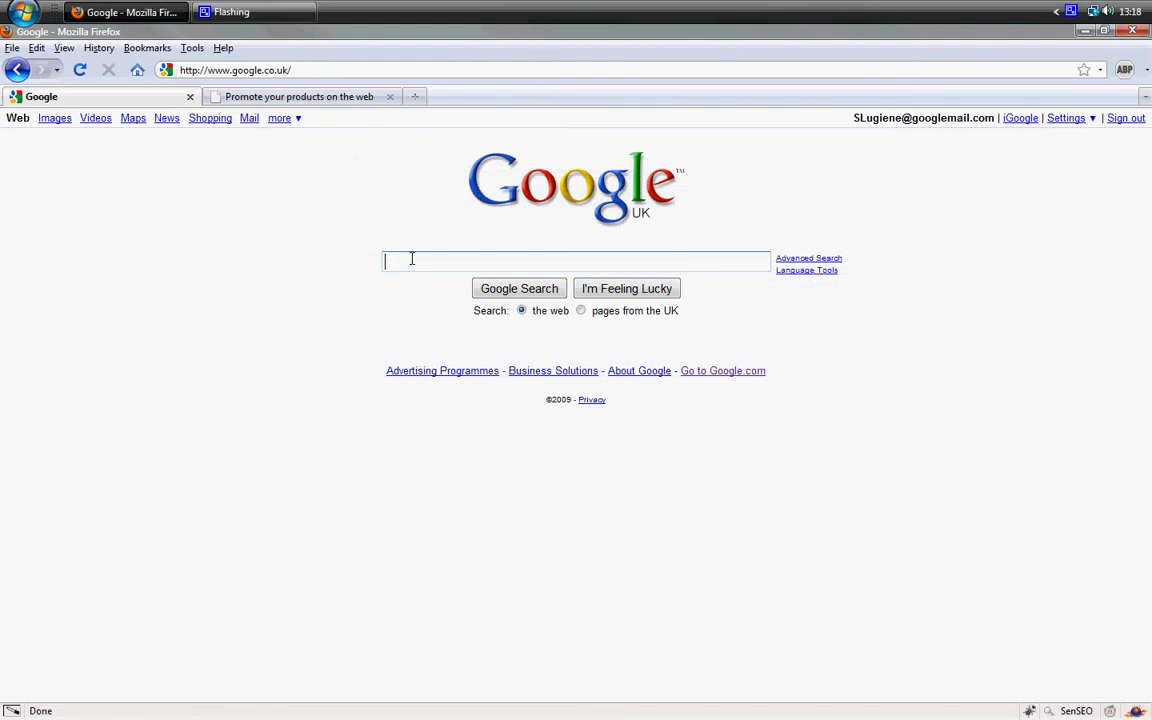
type("friends dvd")
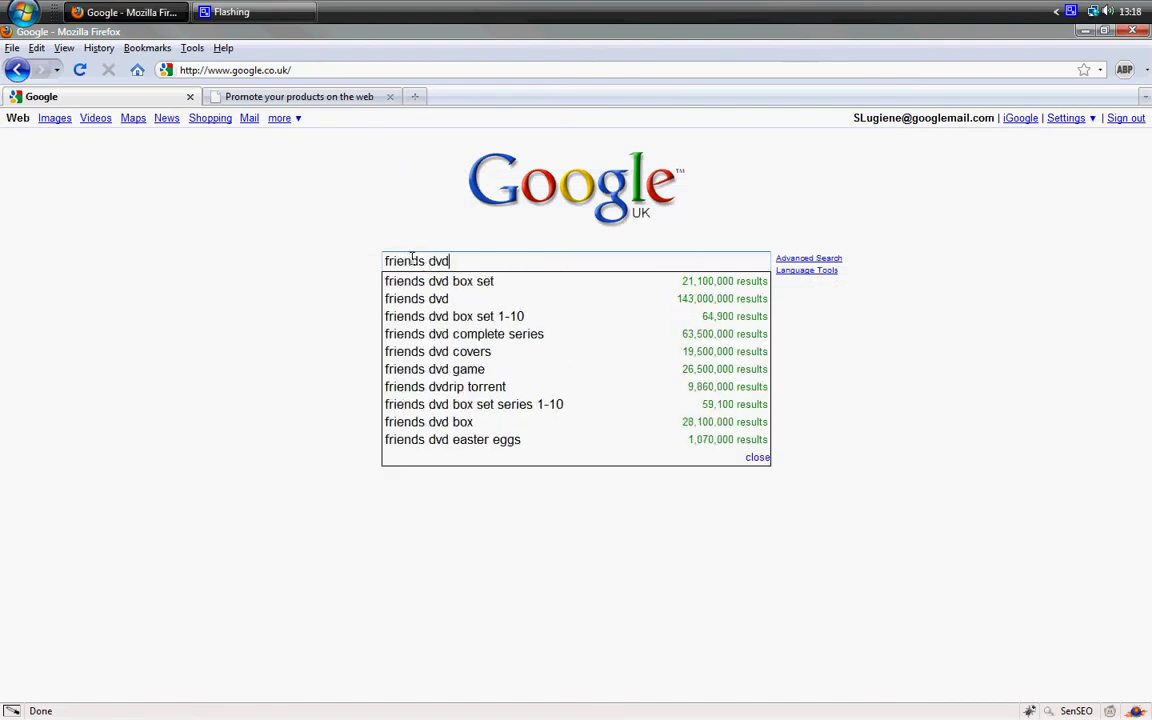
key("Return")
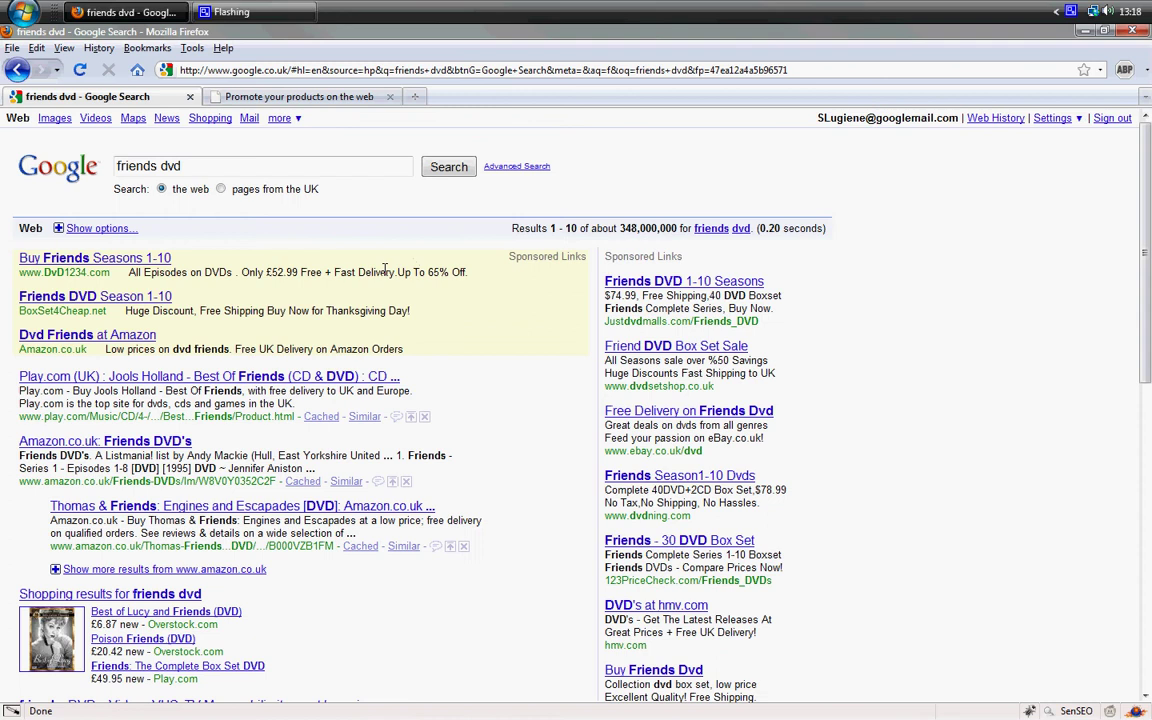
scroll(231, 580, "down", 3)
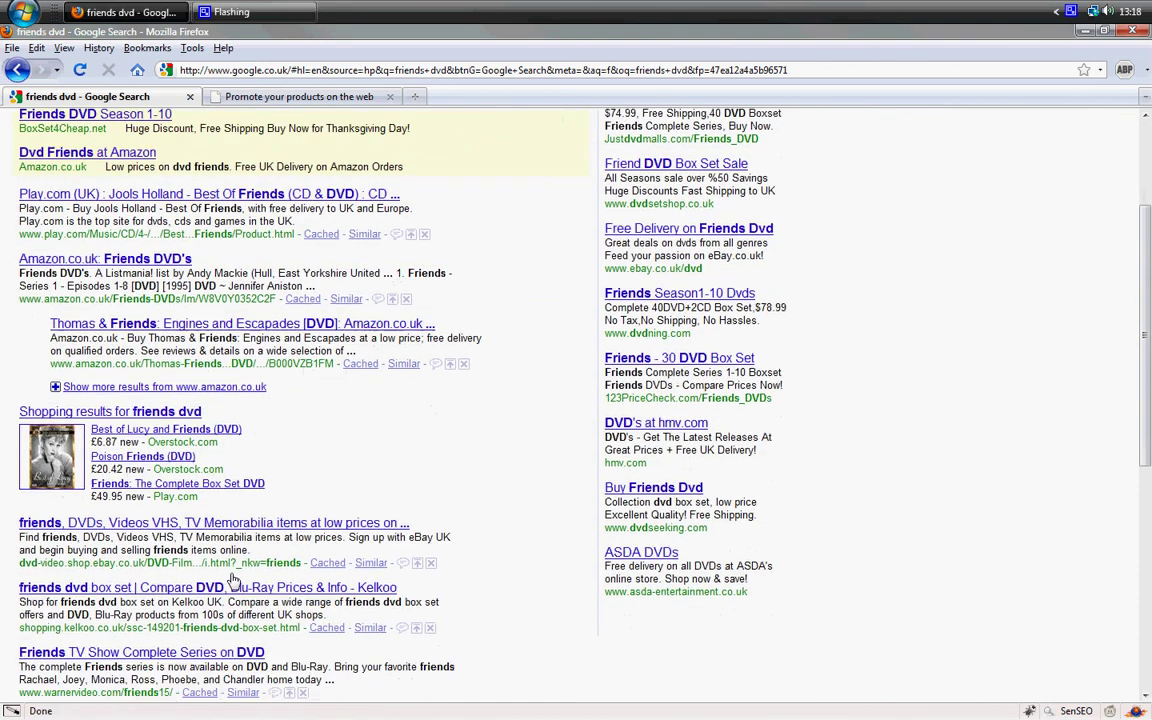
Open the Shopping results for 'friends dvd' and review the product listings with prices and sellers.
left_click(105, 413)
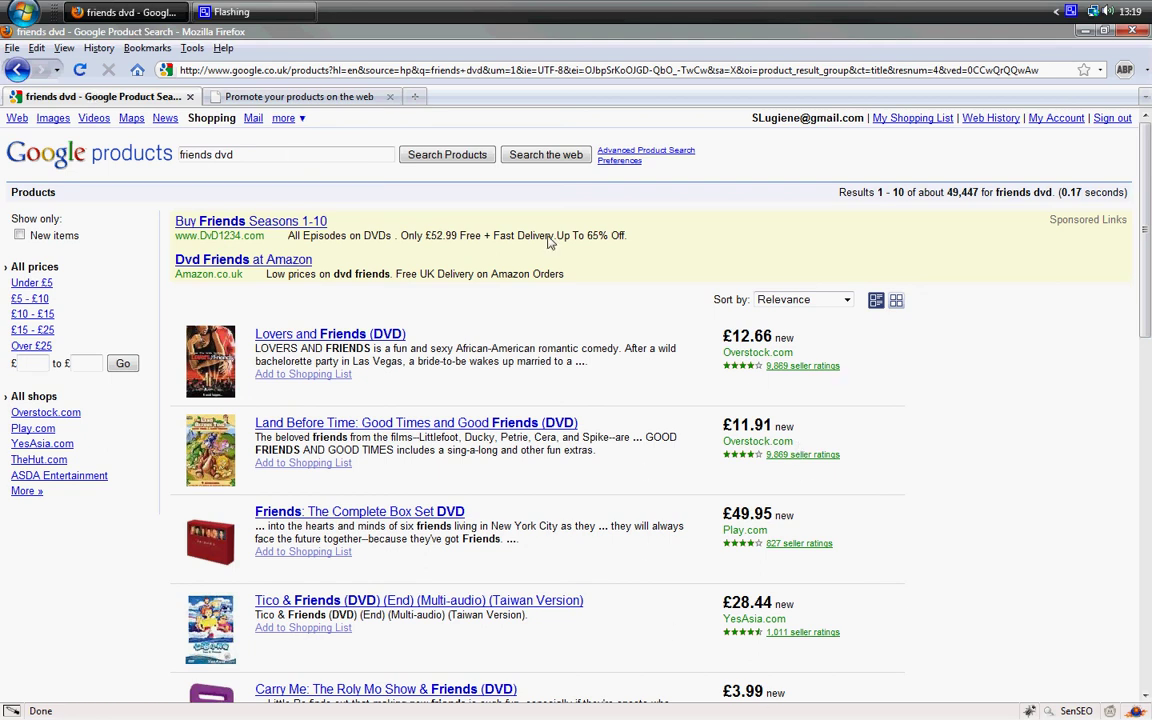
left_click(783, 372)
left_click(929, 557)
Return to the 'Promote your products on the web' tab showing the Google Base settings.
left_click(290, 96)
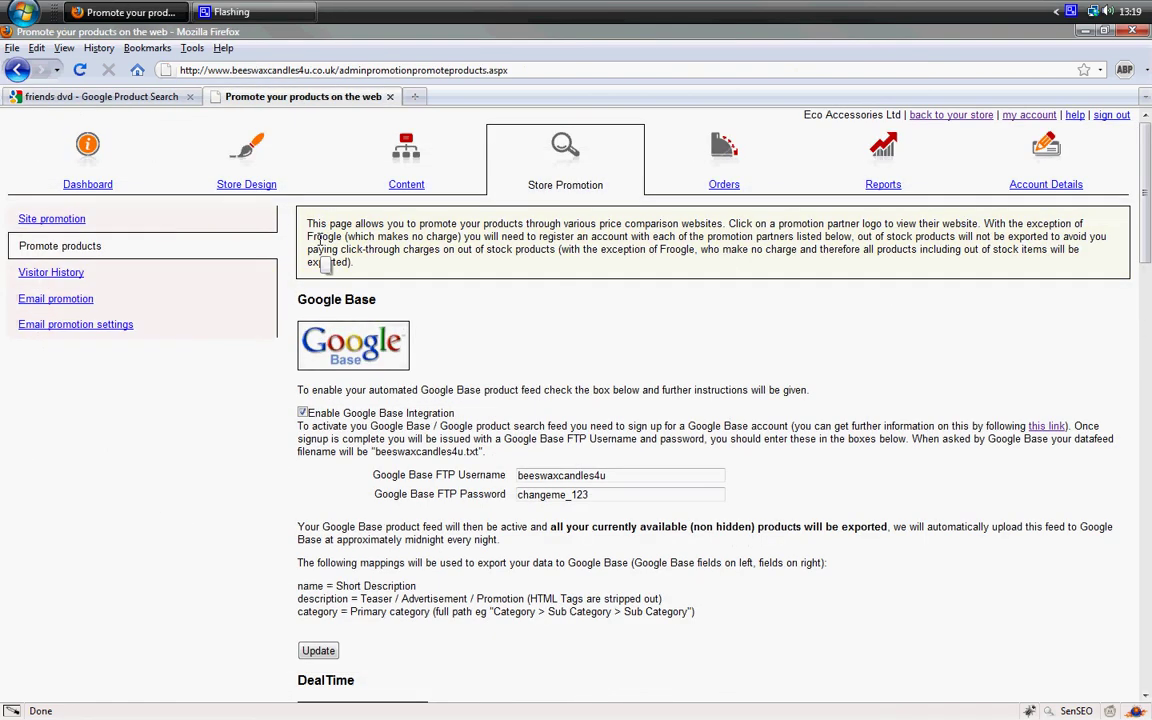